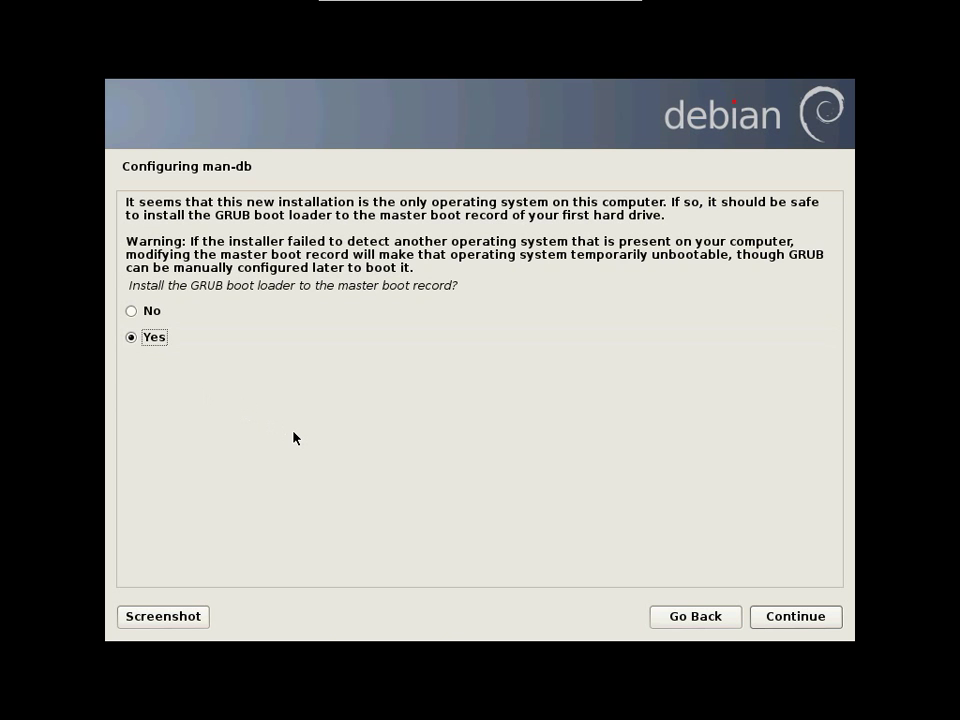
# Install GRUB to the master boot record and complete the installation, rebooting into the new system.
pyautogui.click(799, 623)
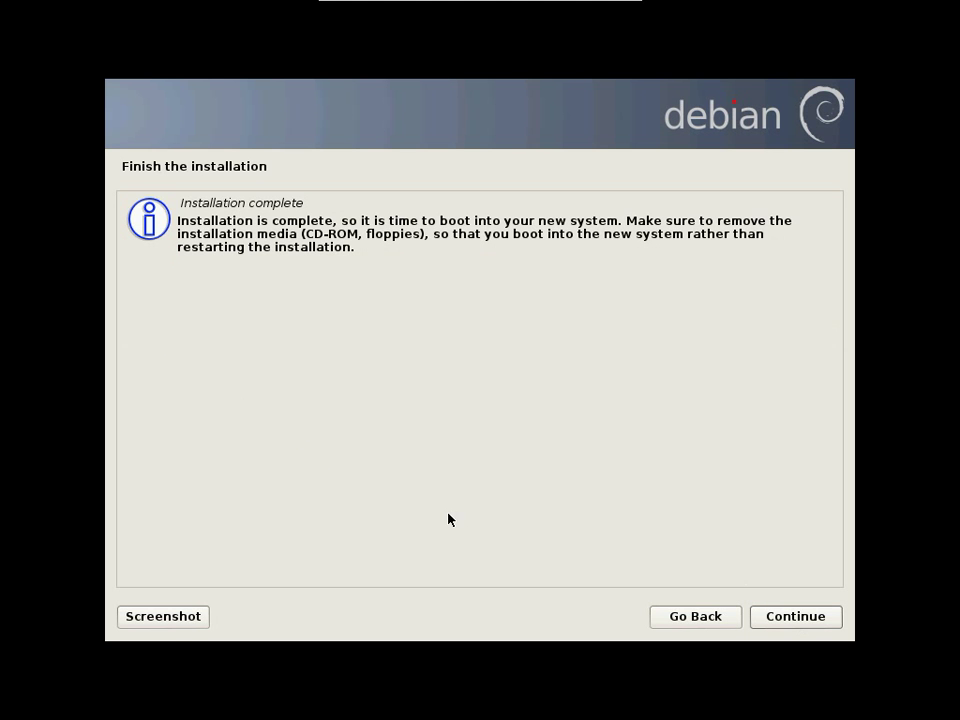
pyautogui.click(793, 625)
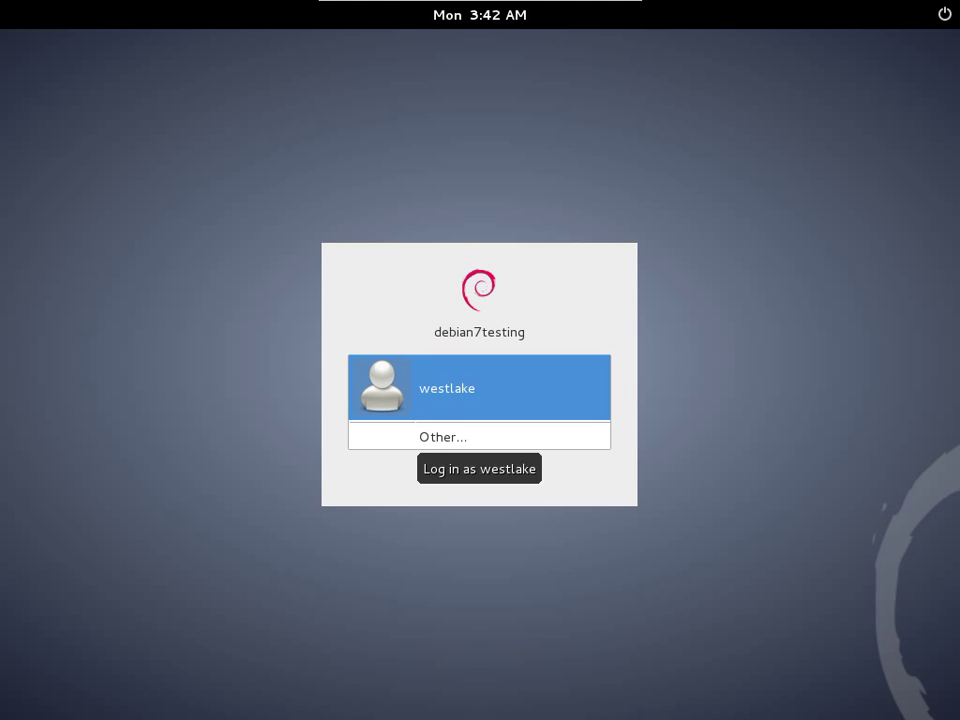
# Select the listed user at the GDM screen and log in with the account password.
pyautogui.press('Return')
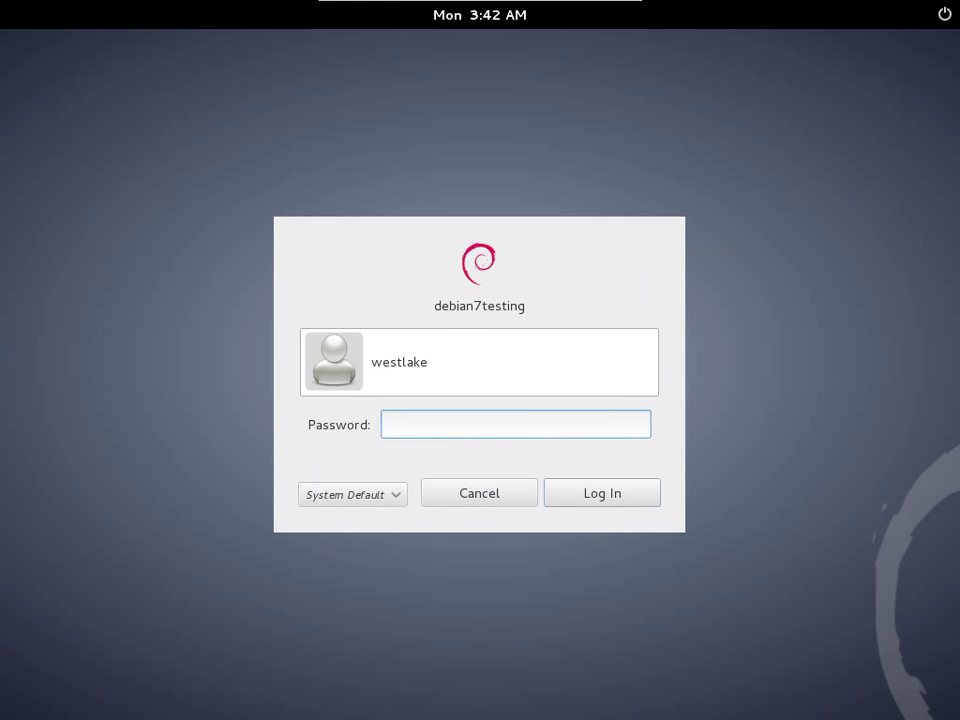
pyautogui.write('********')
pyautogui.press('Return')
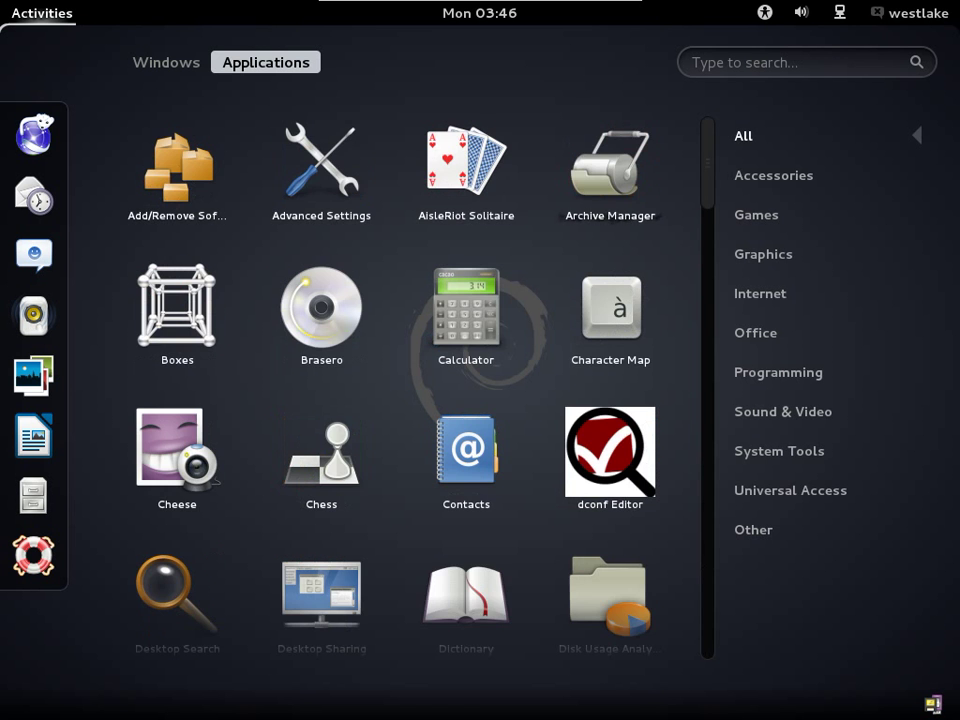
# Browse the Accessories, Games and Graphics application categories in the overview.
pyautogui.click(773, 175)
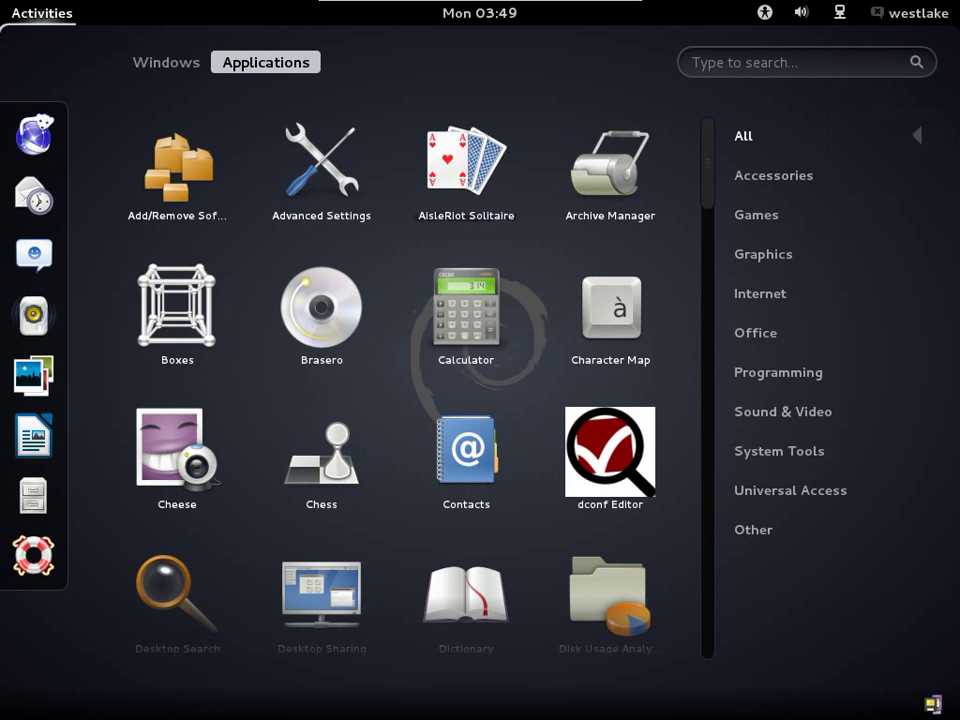
pyautogui.click(773, 175)
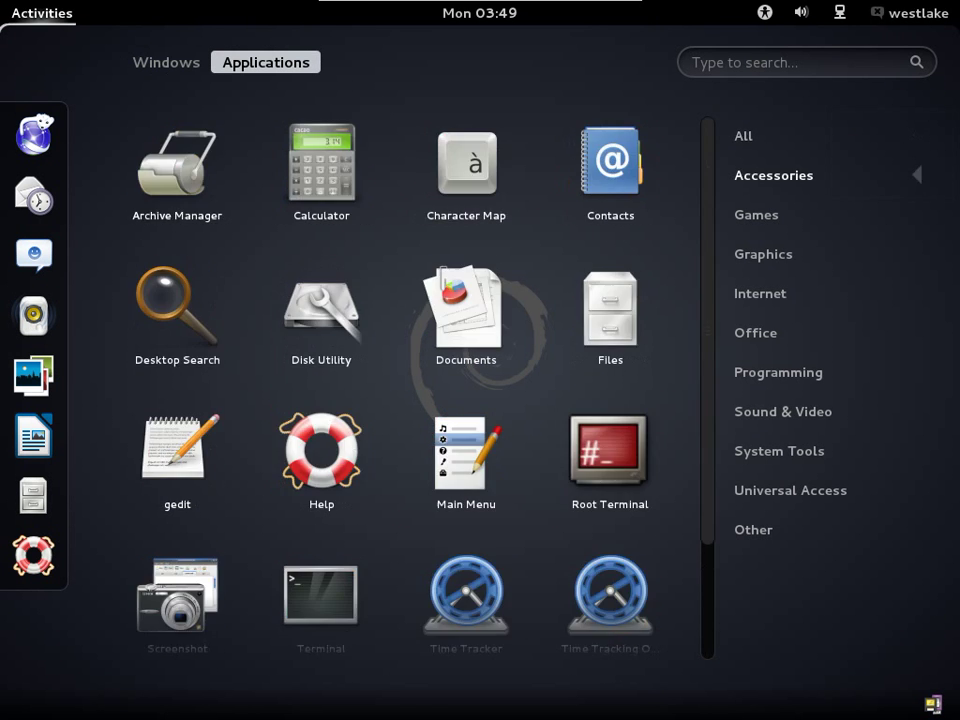
pyautogui.scroll(-2, 395, 390)
pyautogui.scroll(2, 395, 390)
pyautogui.scroll(-2, 395, 390)
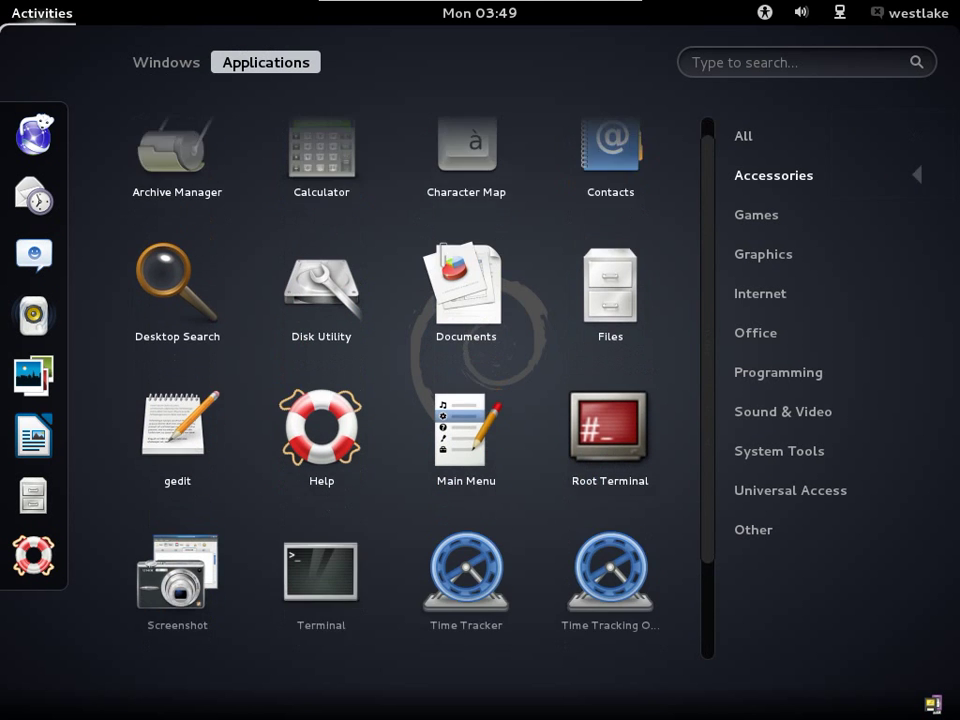
pyautogui.click(756, 214)
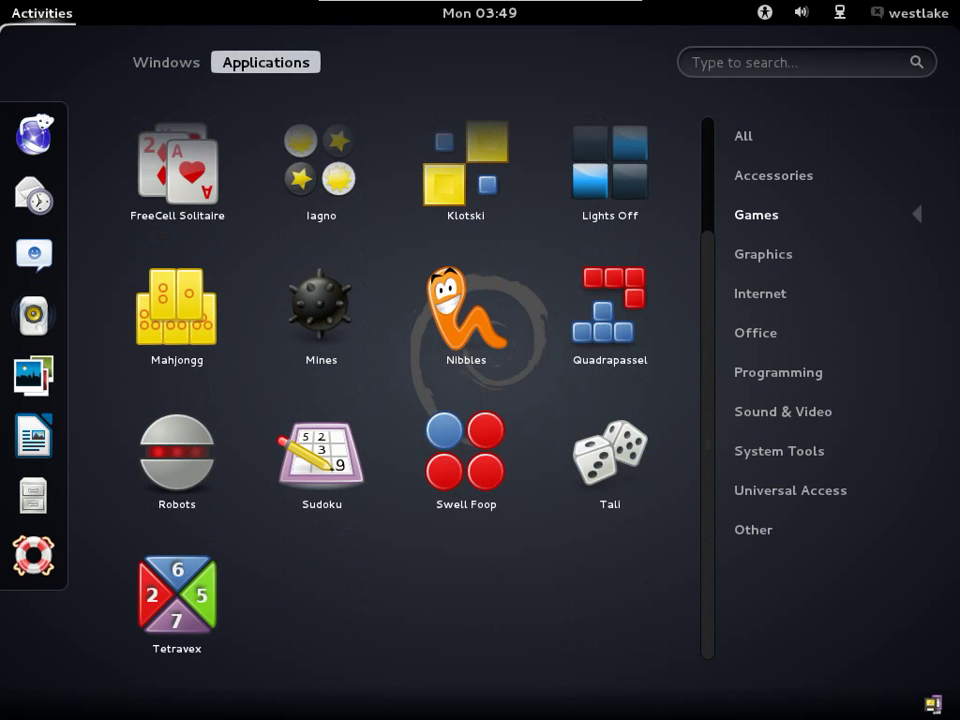
pyautogui.click(743, 135)
pyautogui.click(763, 254)
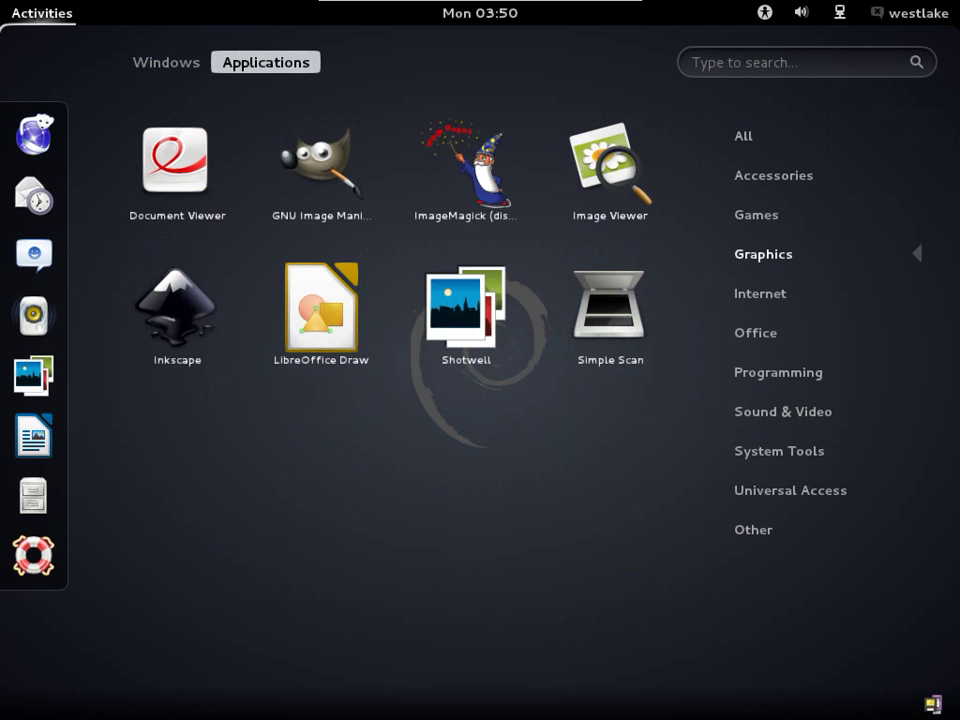
pyautogui.click(743, 135)
# Browse Office, Sound & Video, System Tools and Universal Access, then start Files.
pyautogui.click(755, 332)
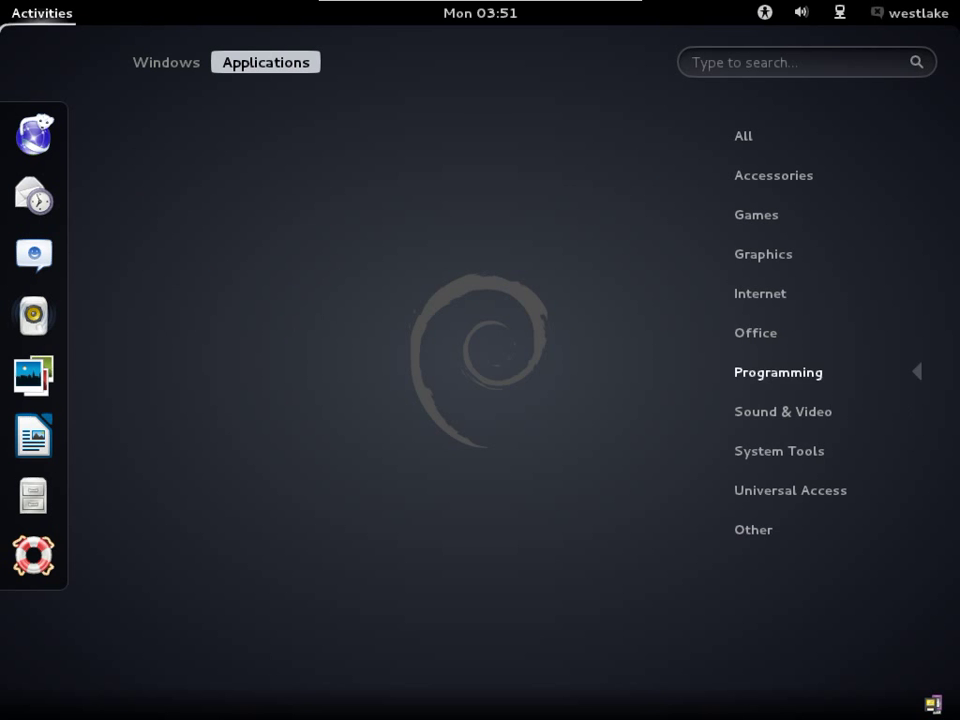
pyautogui.click(783, 411)
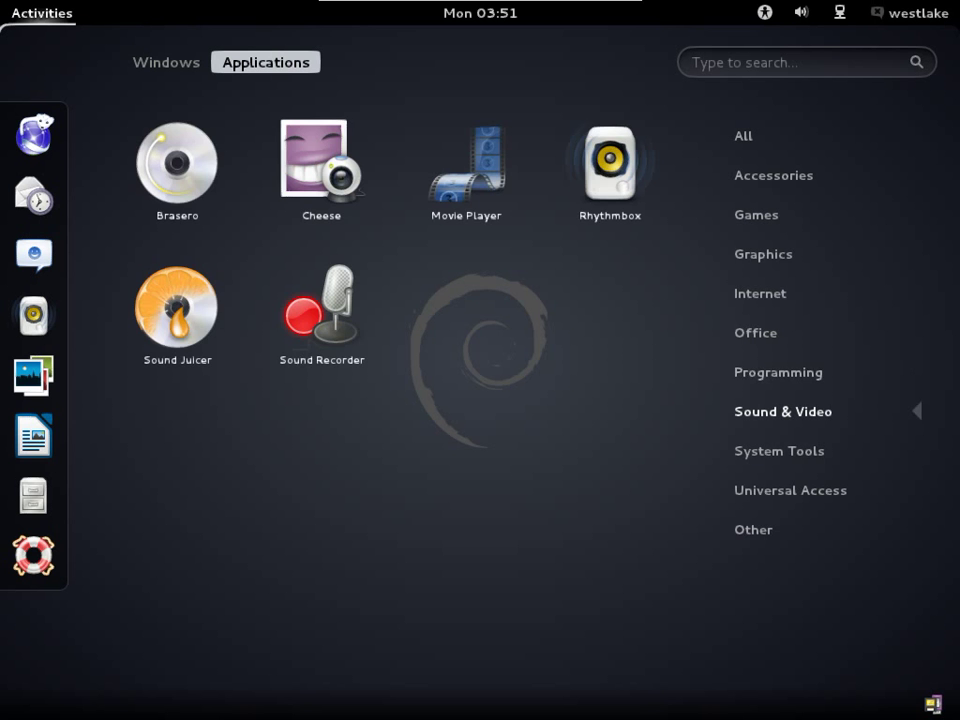
pyautogui.click(779, 451)
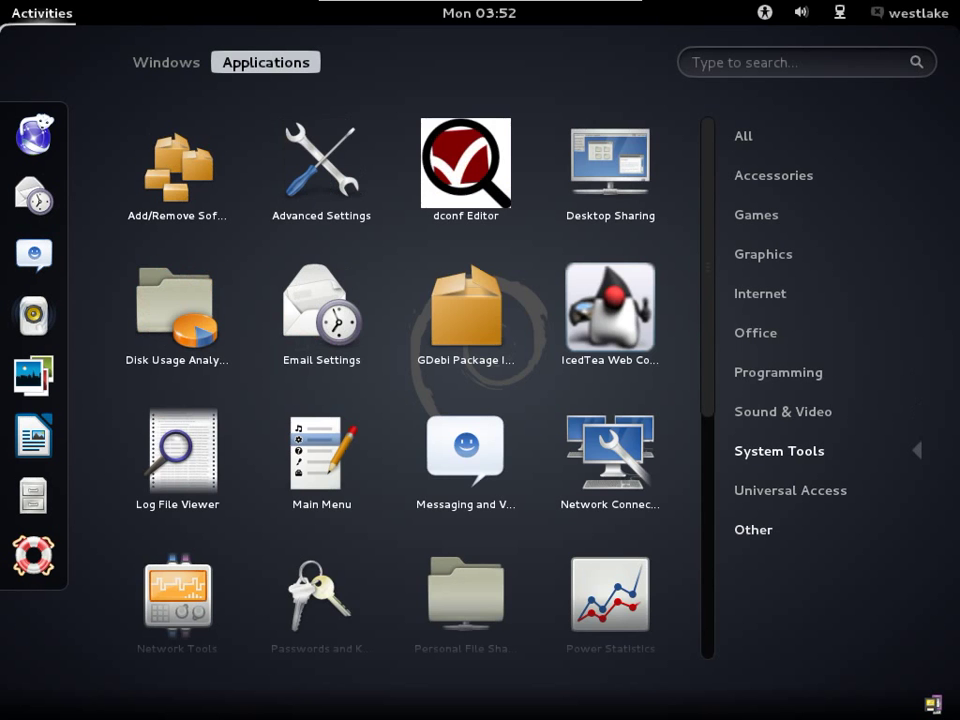
pyautogui.scroll(-5, 390, 390)
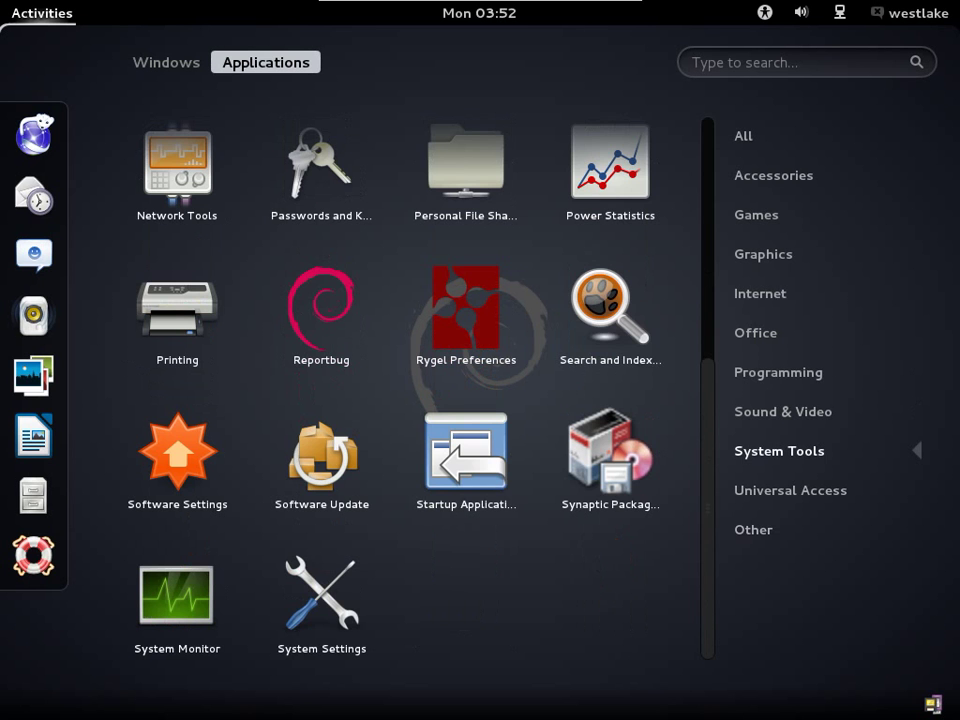
pyautogui.click(790, 490)
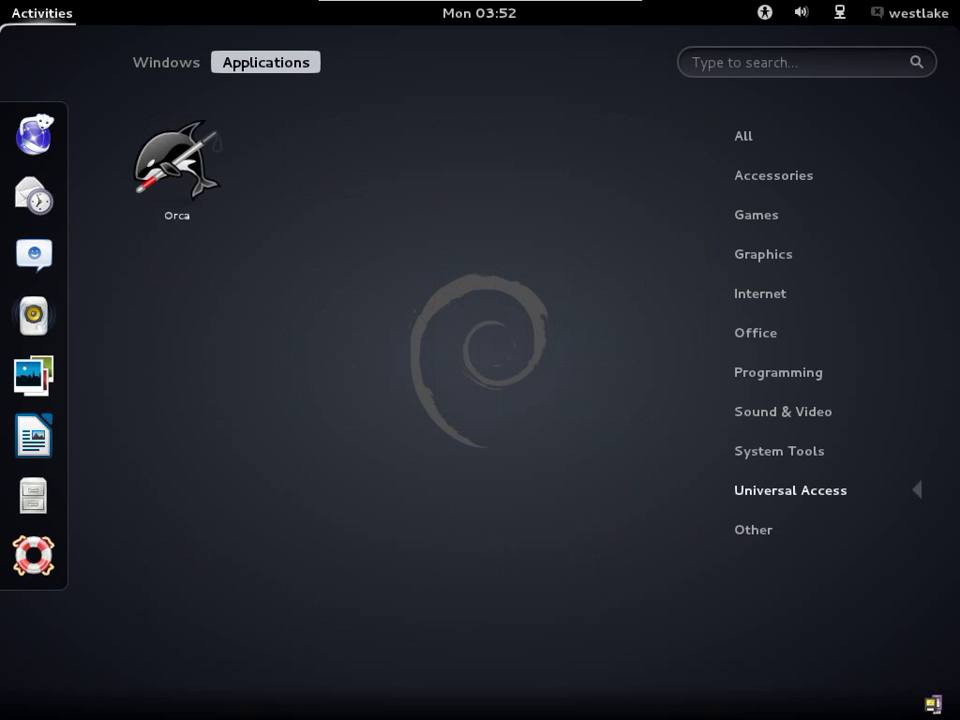
pyautogui.click(33, 495)
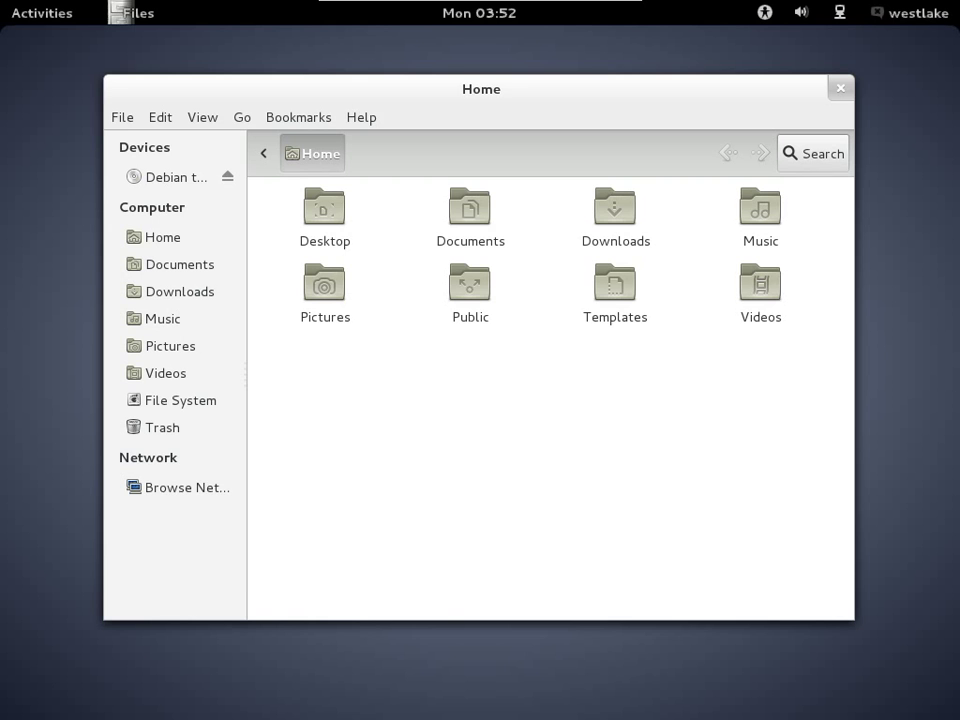
# Close the Home file-manager window from the activities overview.
pyautogui.click(40, 12)
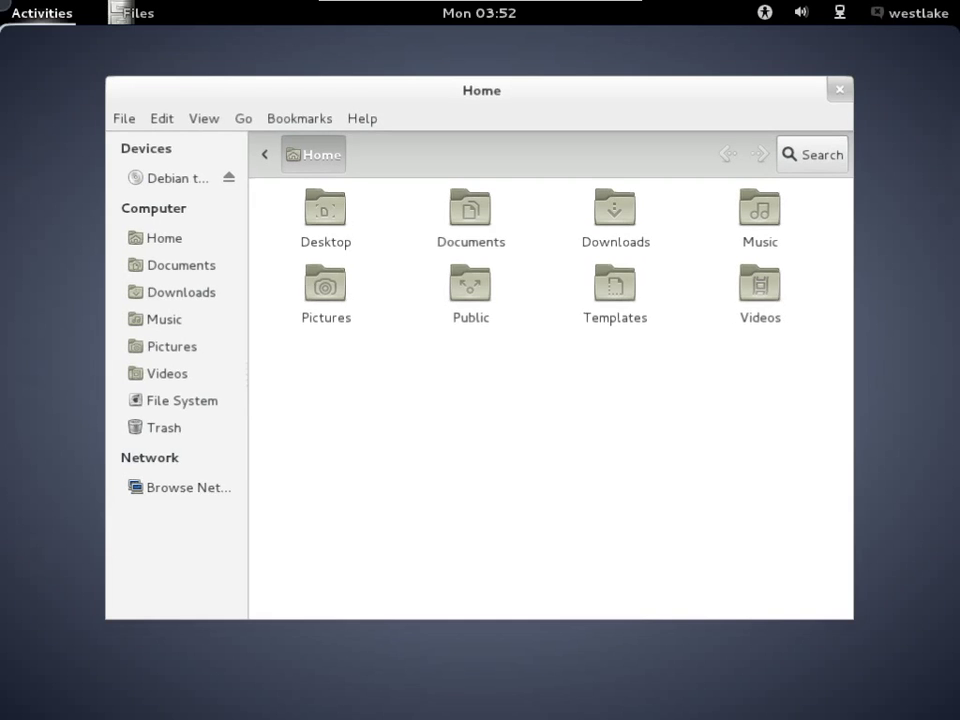
pyautogui.moveTo(2, 2)
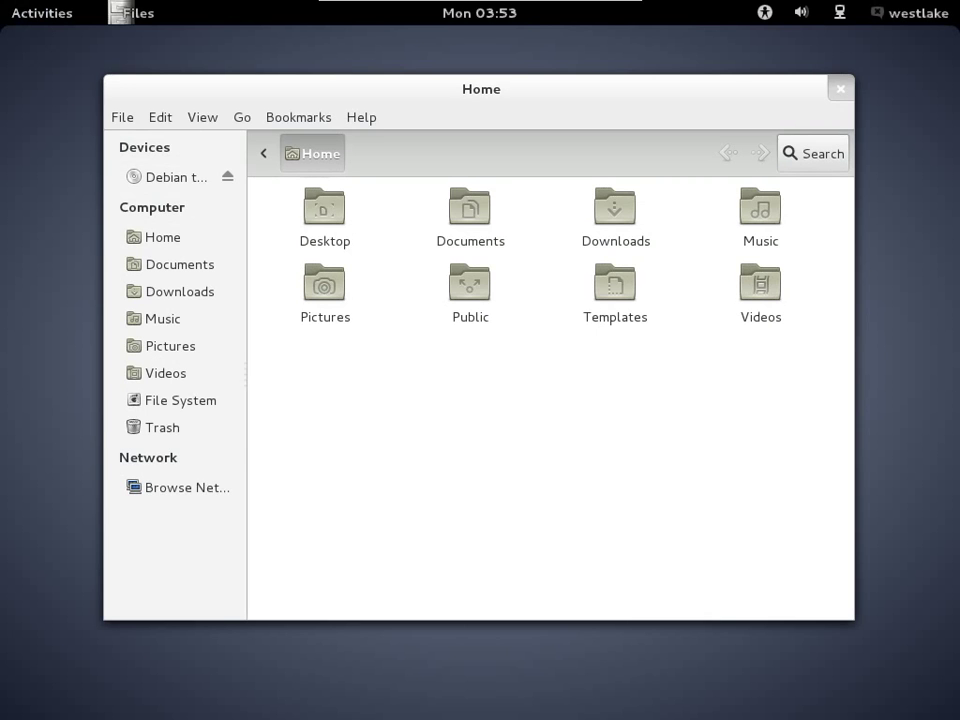
pyautogui.click(840, 88)
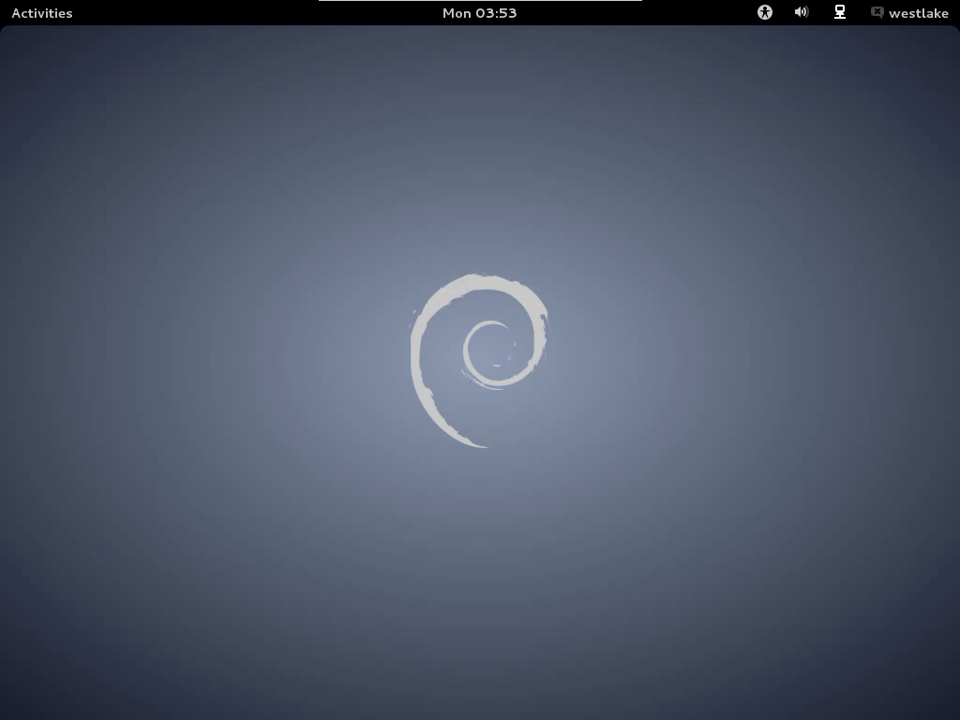
# Inspect the network, volume and accessibility menus, then move to Log Out in the user menu.
pyautogui.click(840, 12)
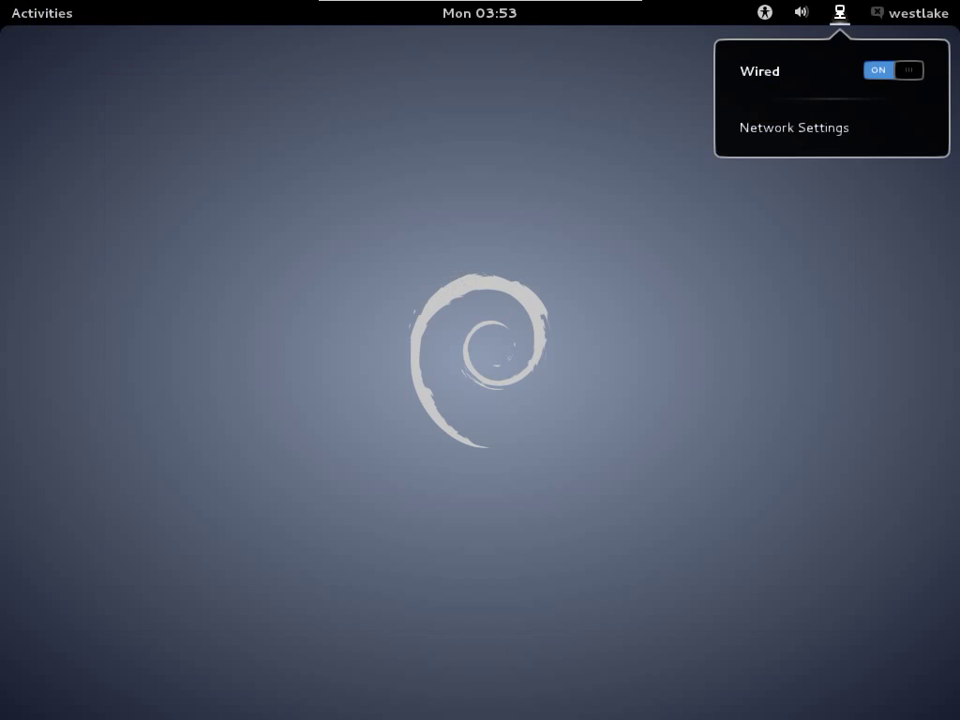
pyautogui.press('Escape')
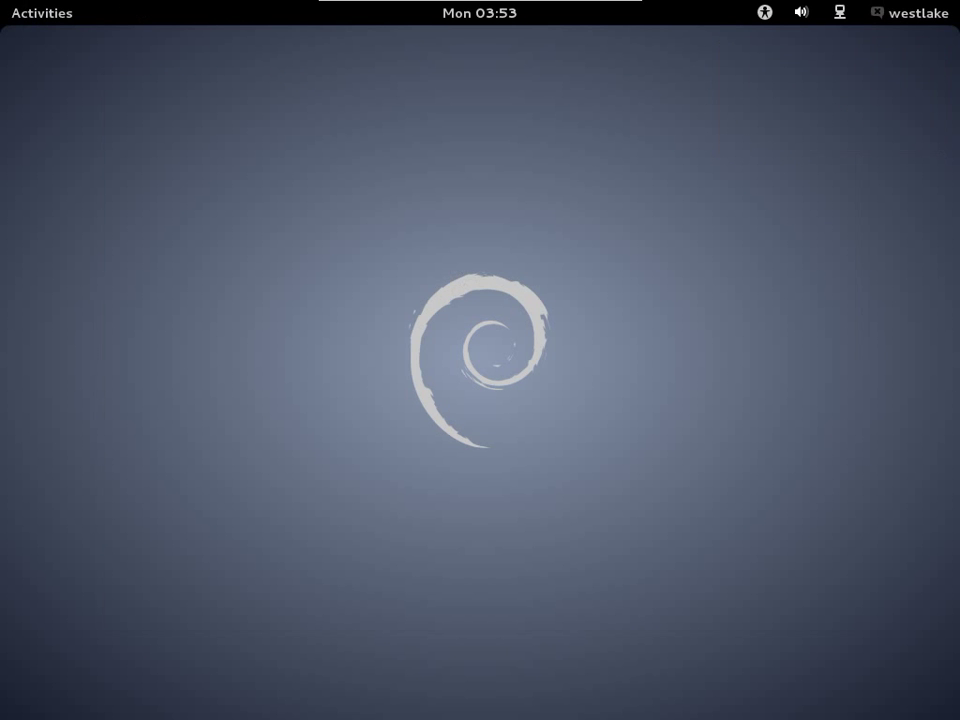
pyautogui.click(801, 12)
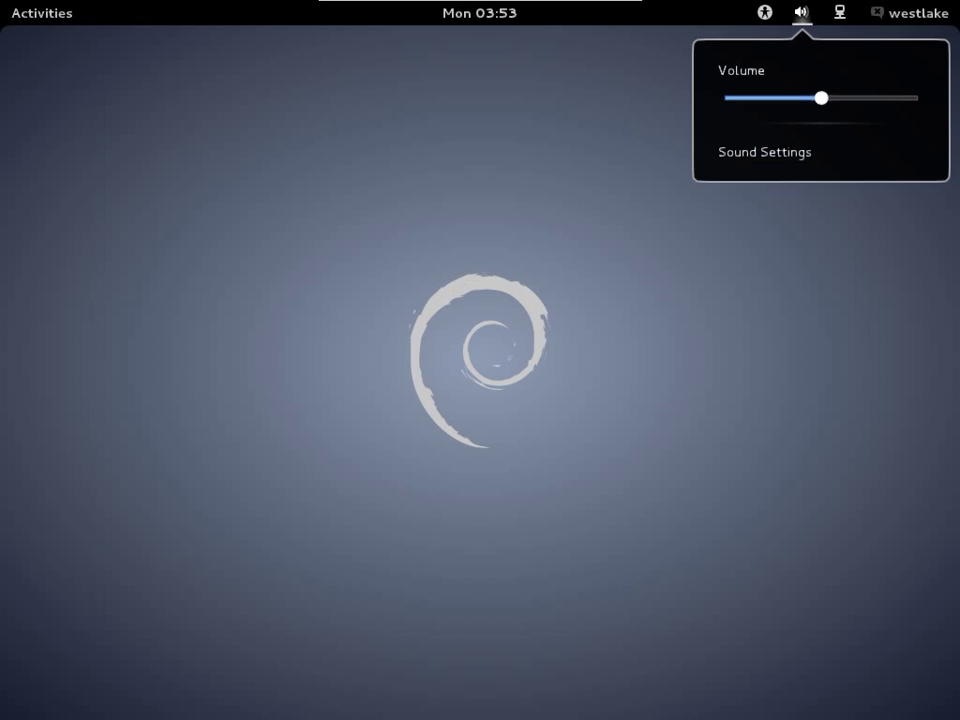
pyautogui.press('Escape')
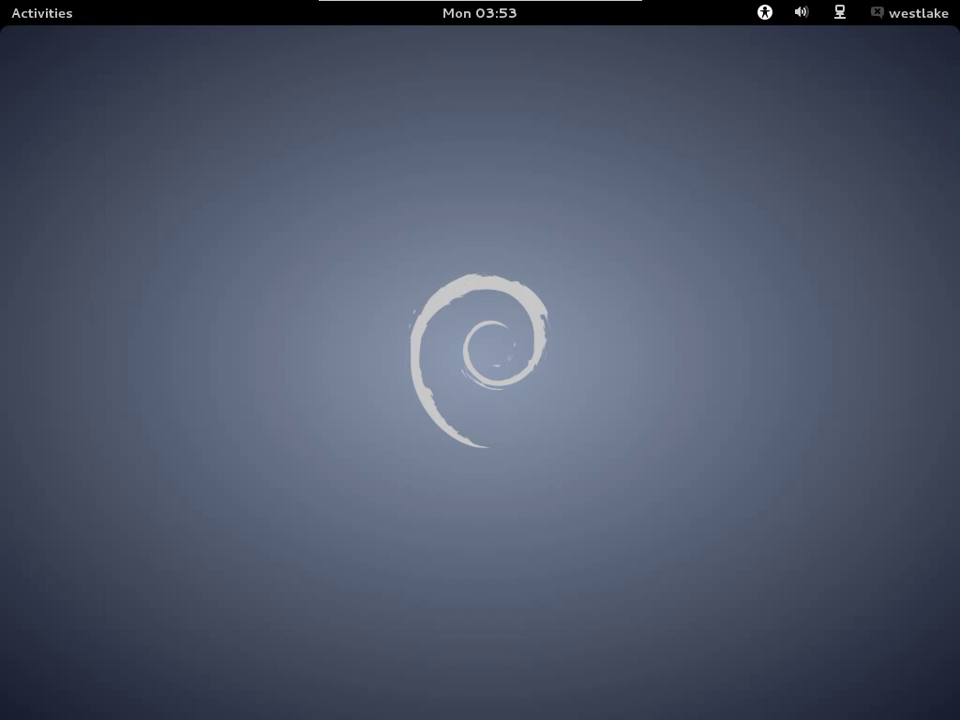
pyautogui.press('Return')
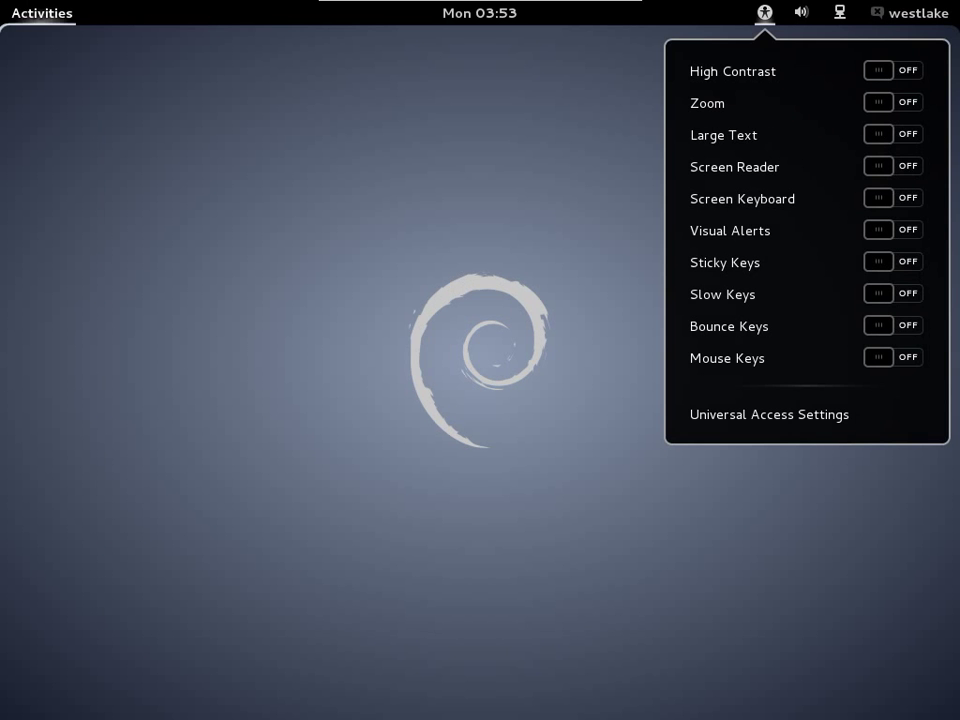
pyautogui.press('Escape')
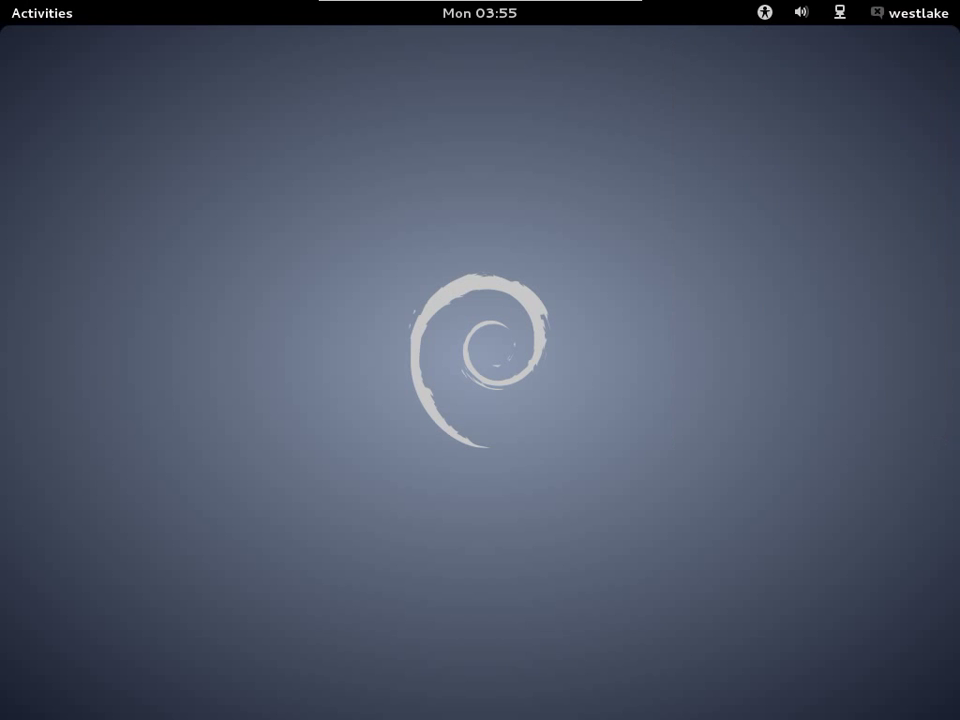
pyautogui.press('Return')
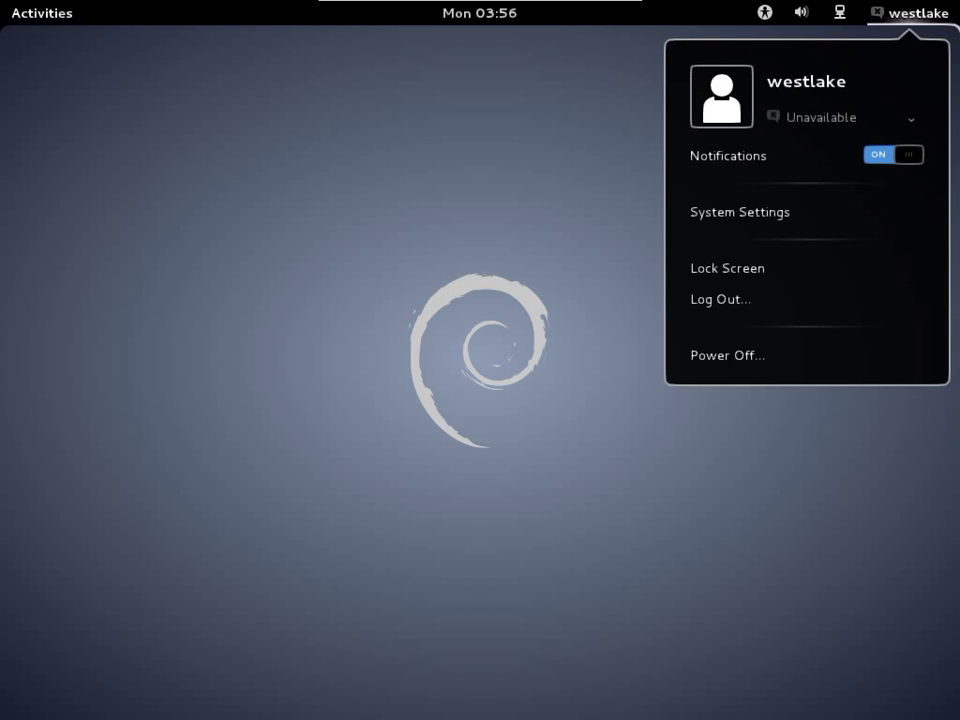
pyautogui.press('Up')
pyautogui.press('Up')
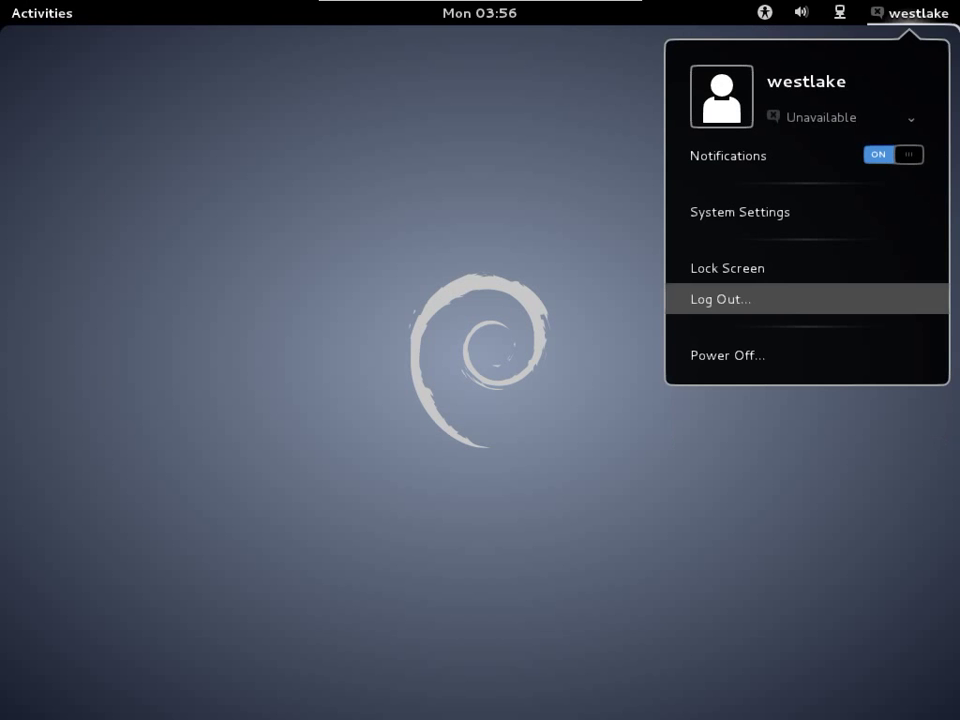
# Log out, then select the user and choose the GNOME Classic session.
pyautogui.press('Return')
pyautogui.press('Return')
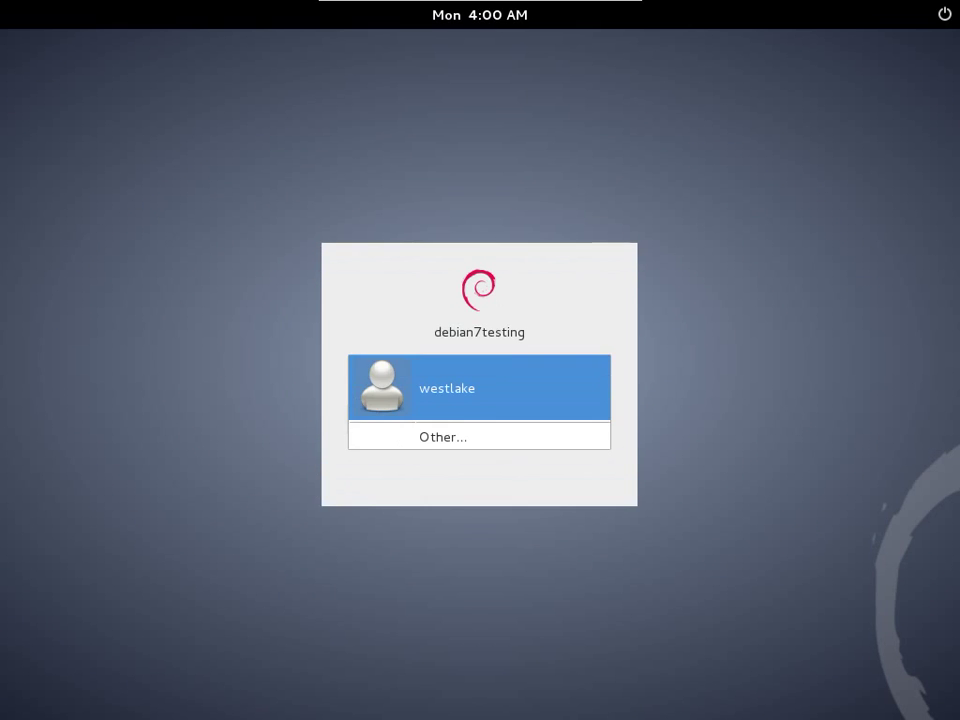
pyautogui.press('Return')
pyautogui.press('Tab')
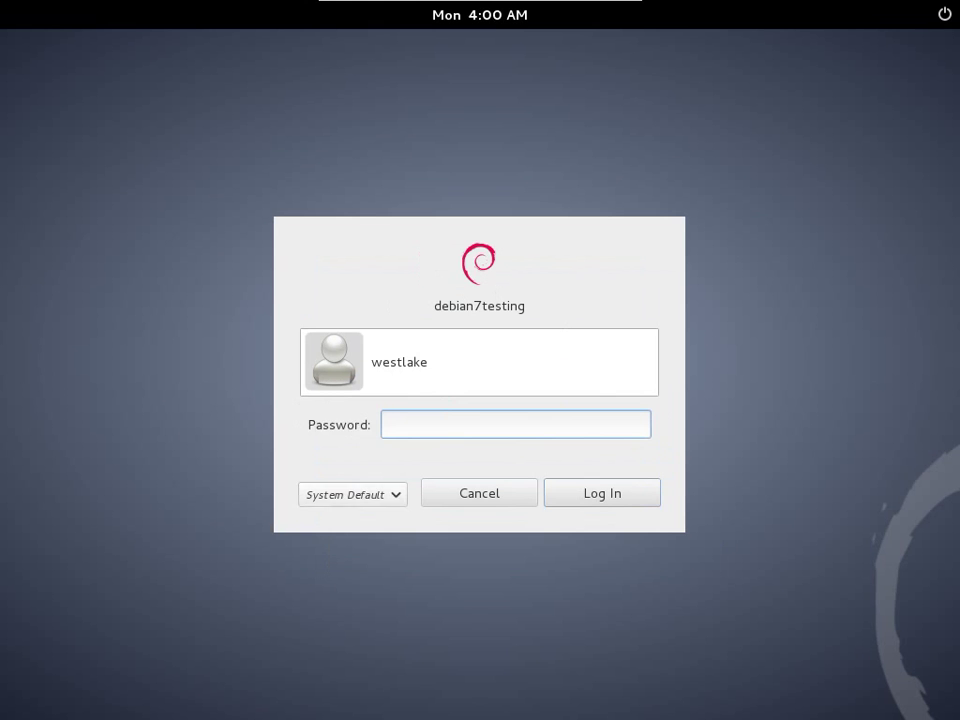
pyautogui.press('space')
pyautogui.press('Up')
pyautogui.press('Return')
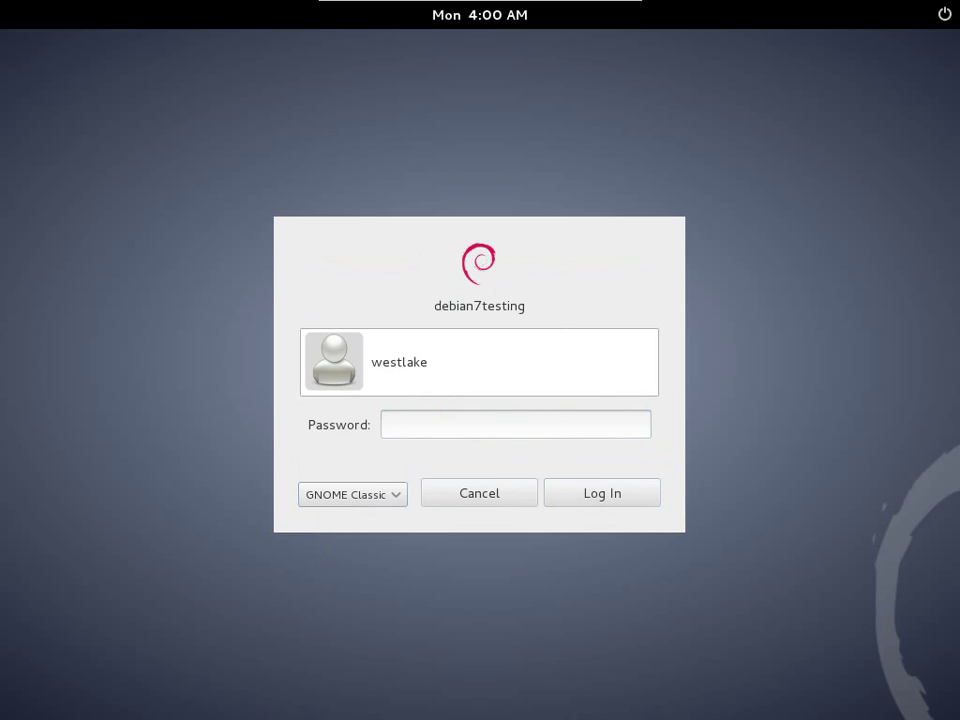
# Enter the account password to sign in to GNOME Classic.
pyautogui.click(386, 424)
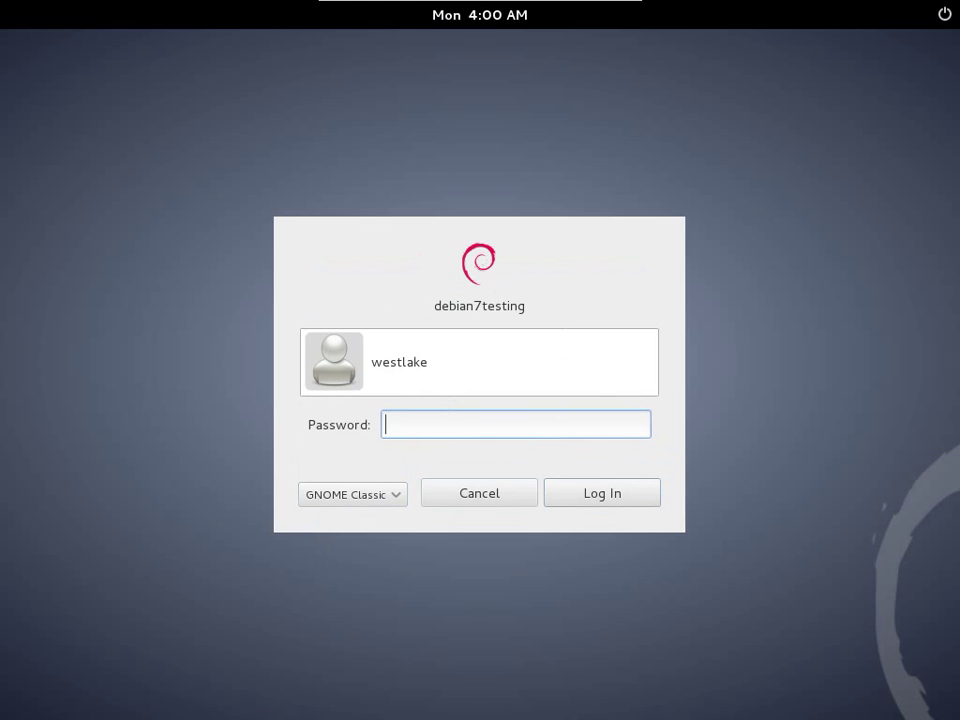
pyautogui.write('password')
pyautogui.press('Return')
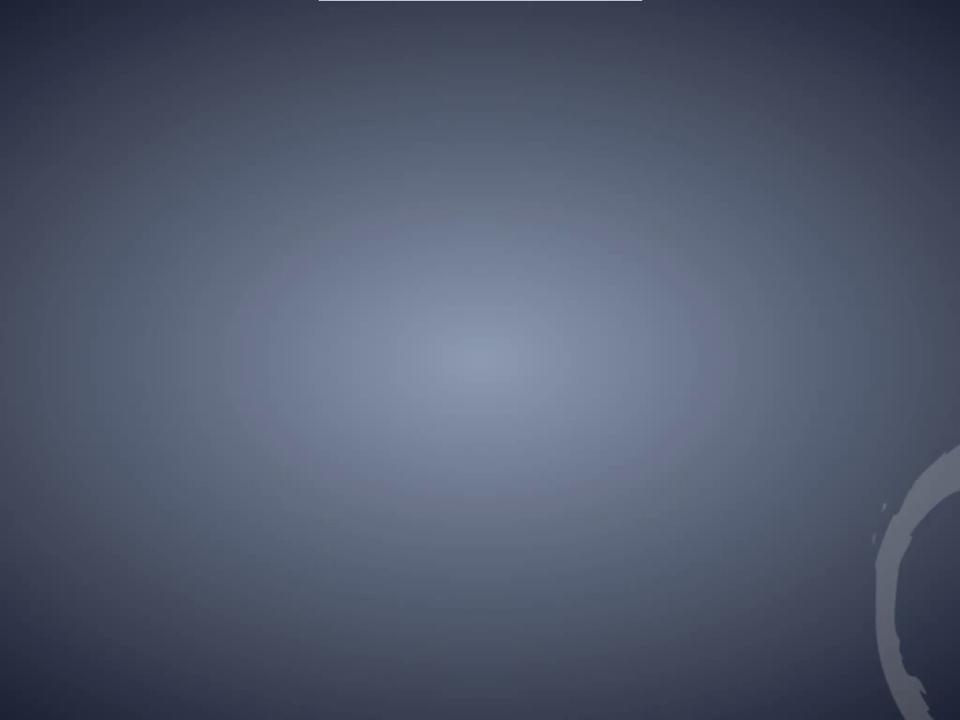
# Explore the Applications menu through System Tools > Preferences and Accessories, then close it.
pyautogui.hotkey('alt', 'F1')
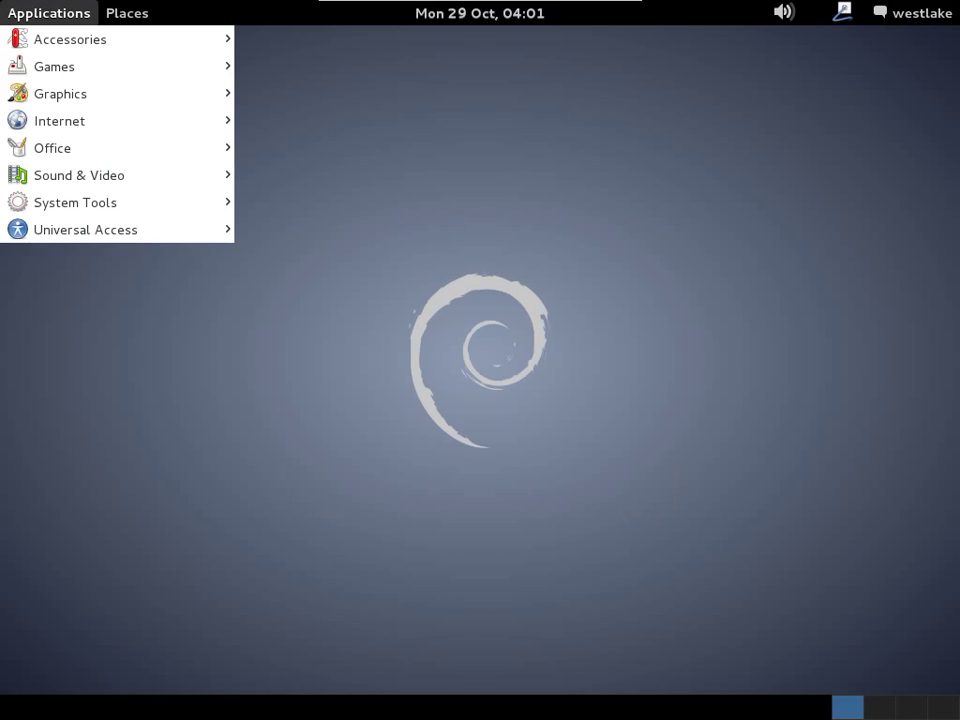
pyautogui.press('Right')
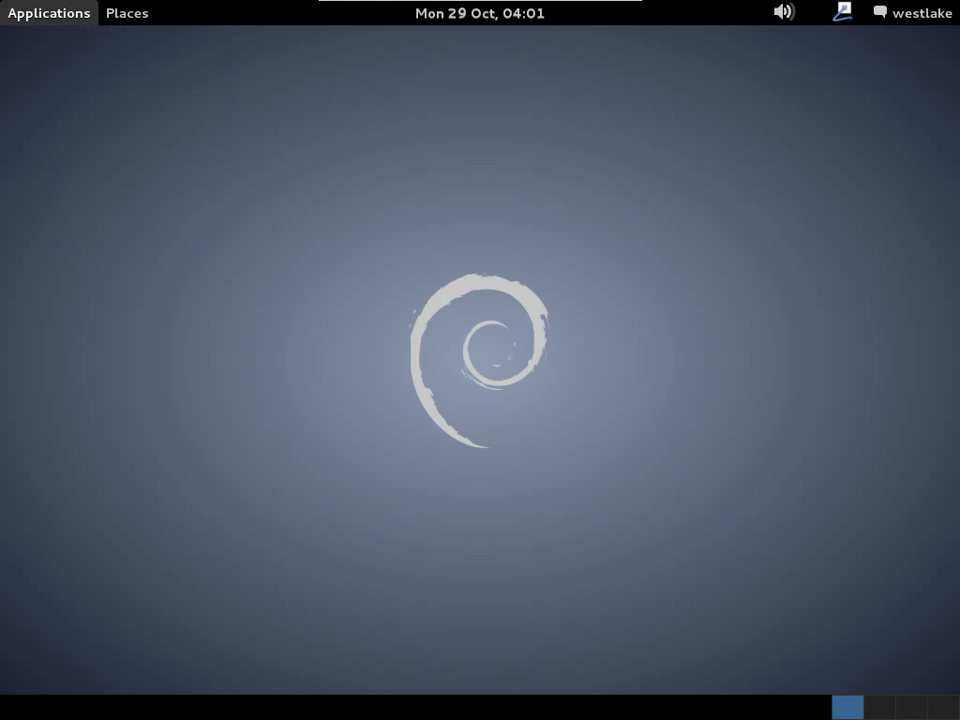
pyautogui.press('Left')
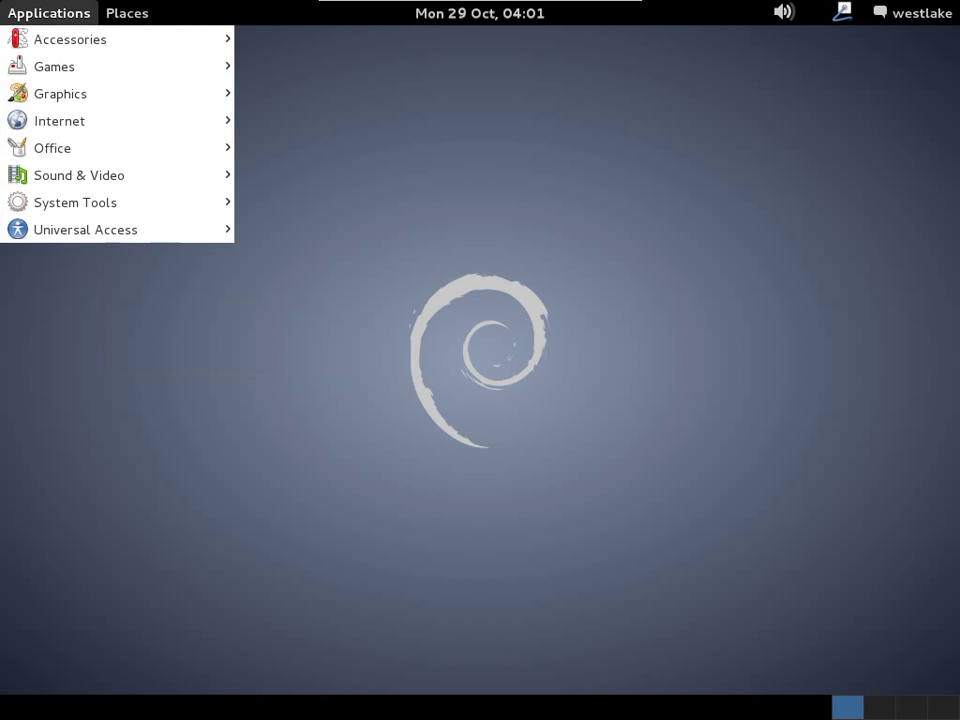
pyautogui.press('Down')
pyautogui.press('Down')
pyautogui.press('Down')
pyautogui.press('Down')
pyautogui.press('Down')
pyautogui.press('Down')
pyautogui.press('Down')
pyautogui.press('Right')
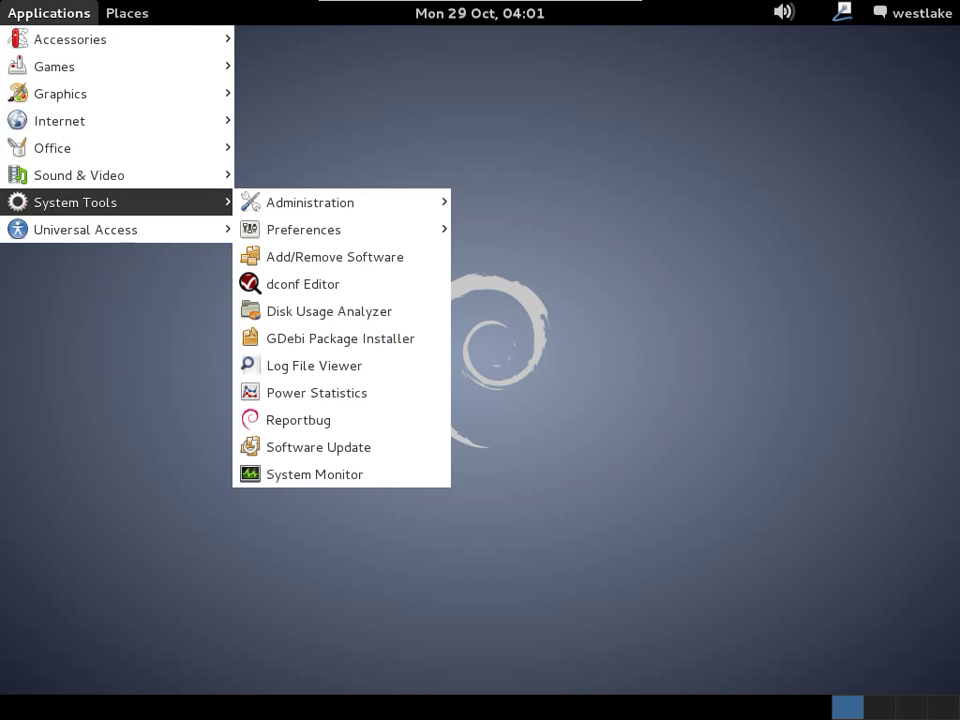
pyautogui.press('Down')
pyautogui.press('Down')
pyautogui.press('Right')
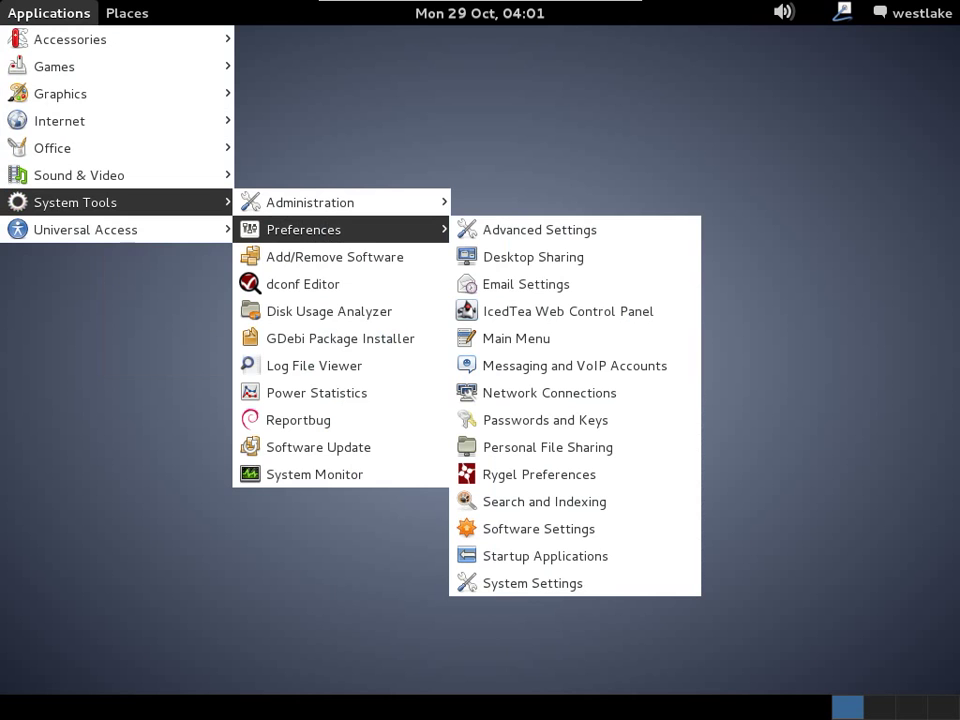
pyautogui.press('Right')
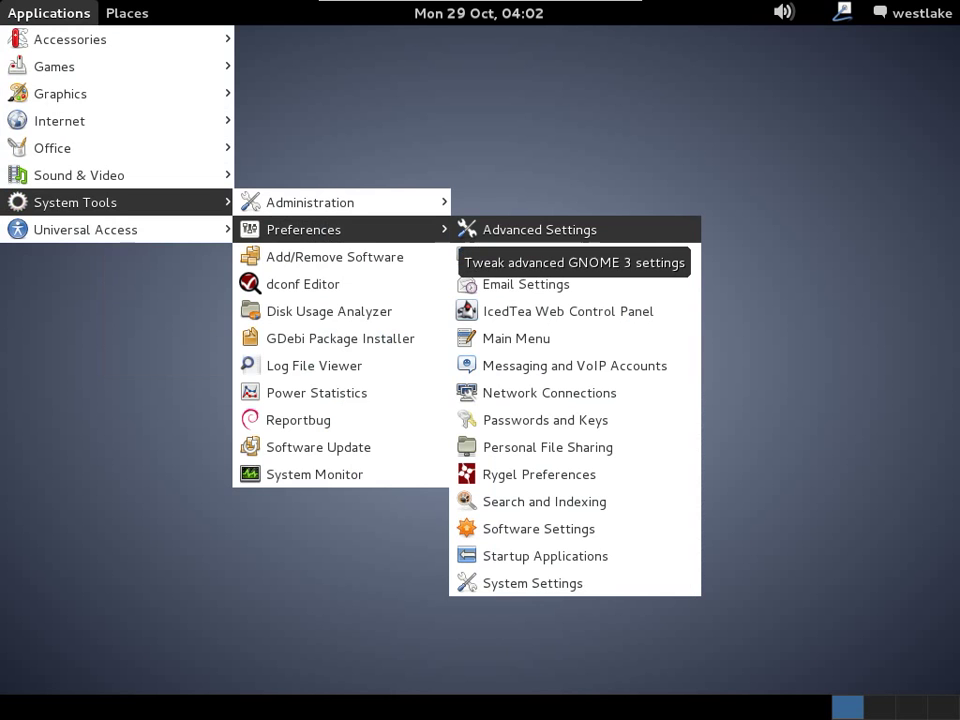
pyautogui.press('Left')
pyautogui.press('Left')
pyautogui.press('Up')
pyautogui.press('Up')
pyautogui.press('Up')
pyautogui.press('Up')
pyautogui.press('Up')
pyautogui.press('Up')
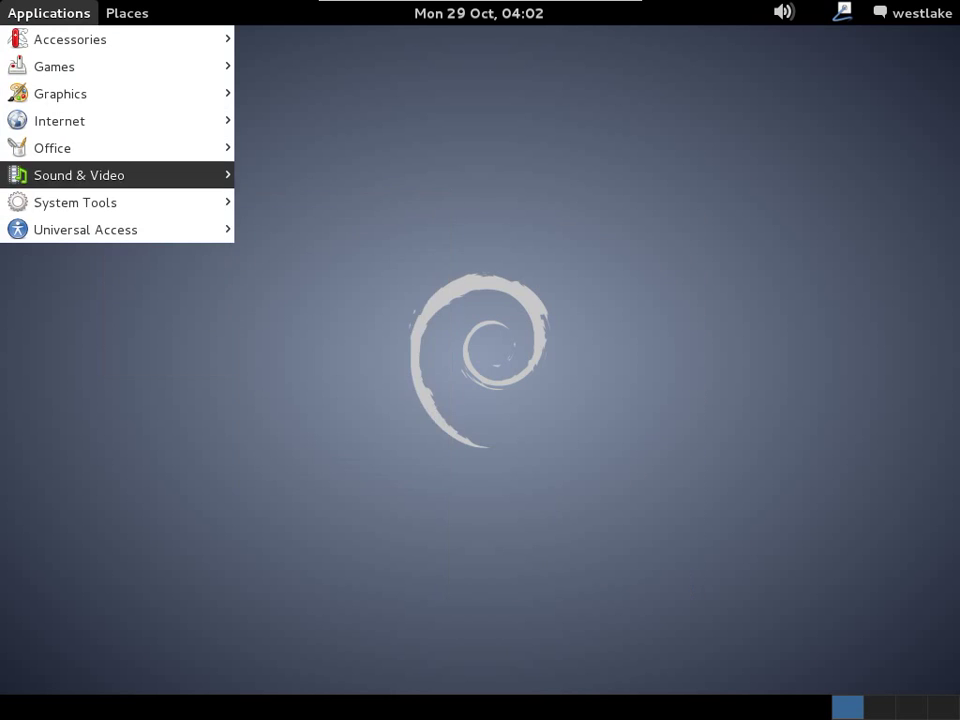
pyautogui.press('Right')
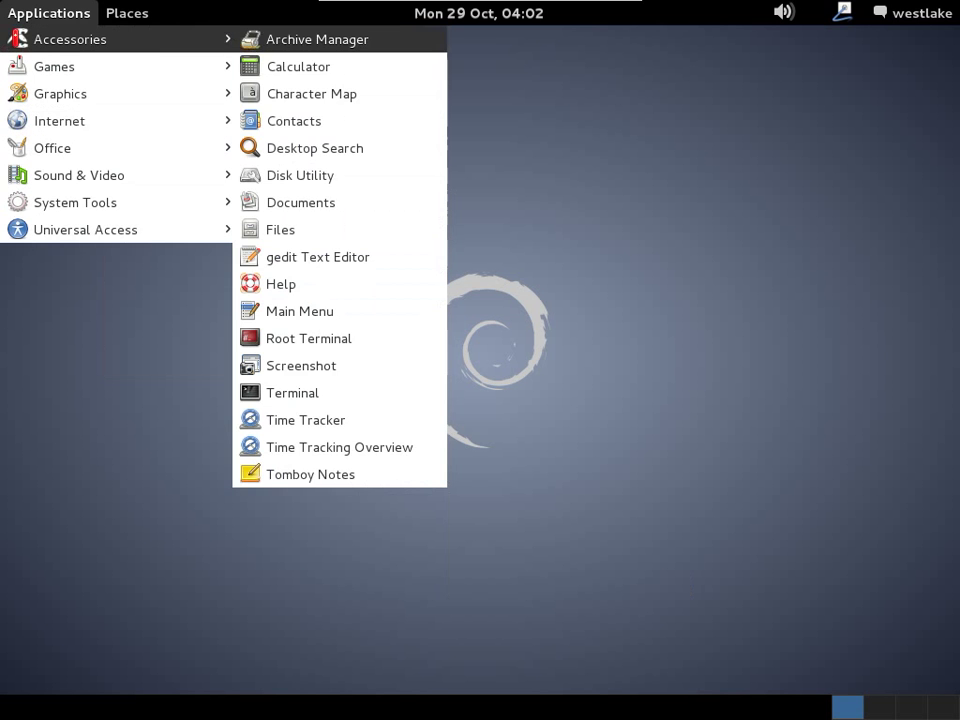
pyautogui.press('Down')
pyautogui.press('Return')
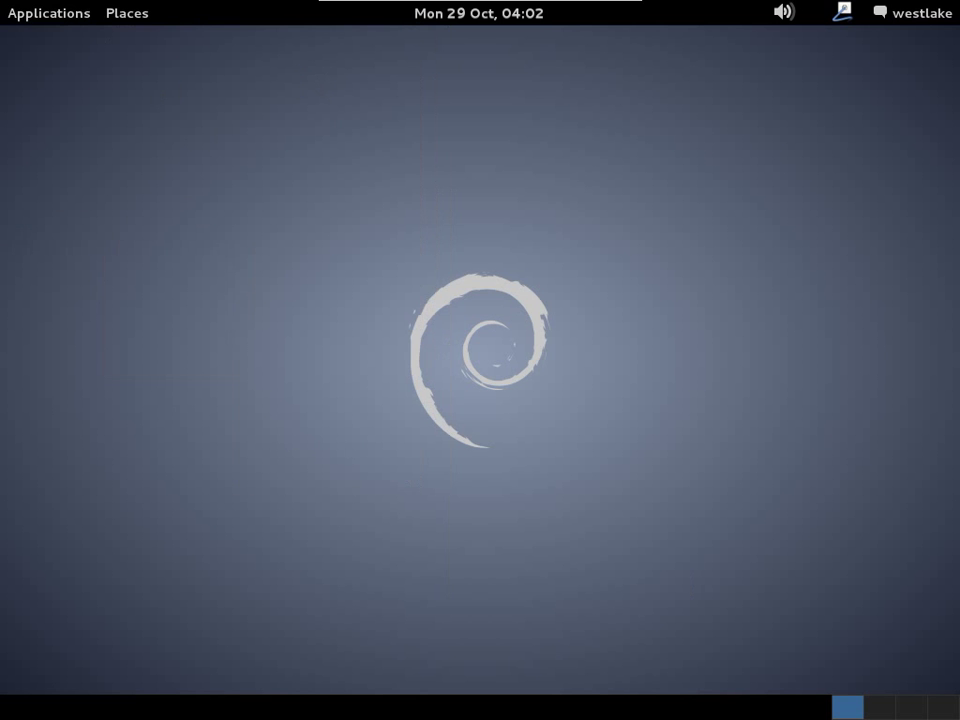
# Launch Advanced Settings from System Tools > Preferences and select its Desktop category.
pyautogui.hotkey('alt', 'F1')
pyautogui.press('Down')
pyautogui.press('Down')
pyautogui.press('Down')
pyautogui.press('Down')
pyautogui.press('Down')
pyautogui.press('Down')
pyautogui.press('Down')
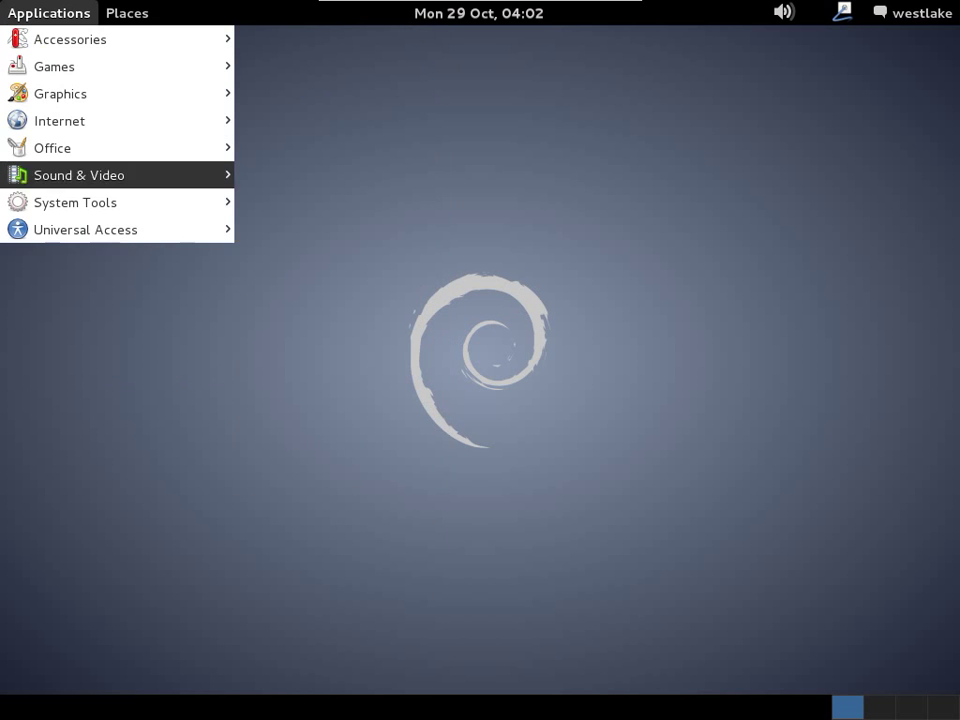
pyautogui.press('Right')
pyautogui.press('Down')
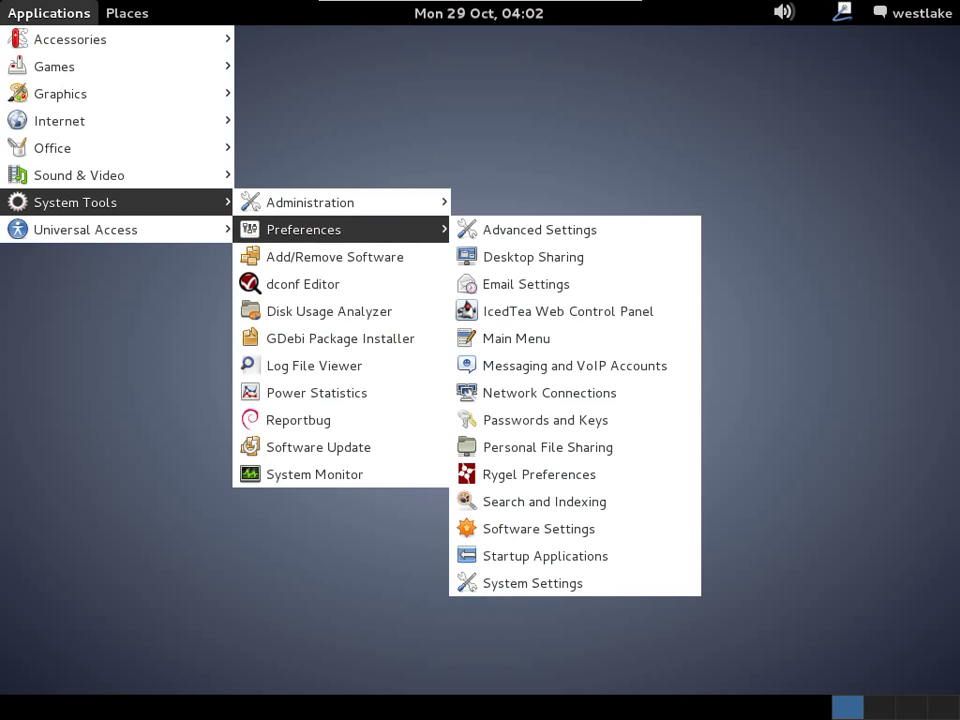
pyautogui.press('Right')
pyautogui.press('Return')
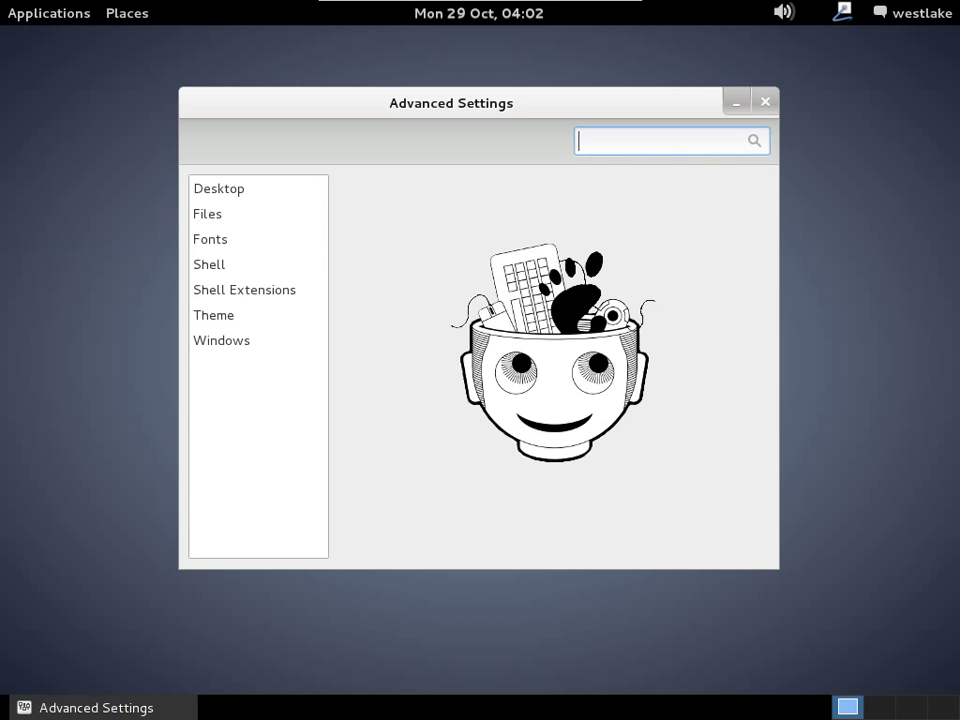
pyautogui.click(219, 188)
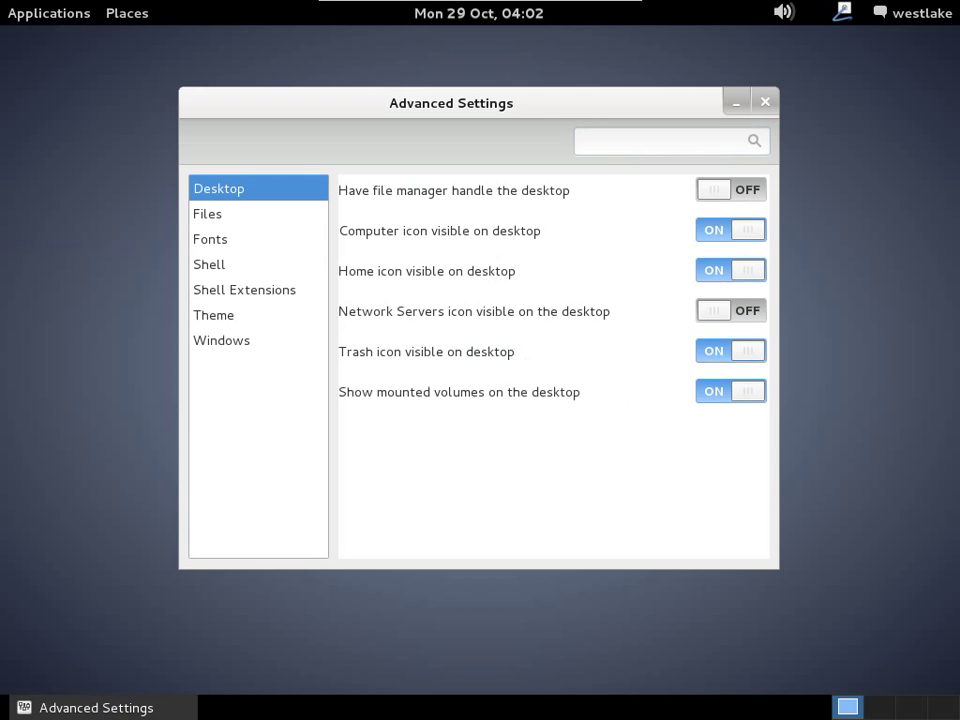
# Turn on 'Have file manager handle the desktop' and close Advanced Settings.
pyautogui.press('space')
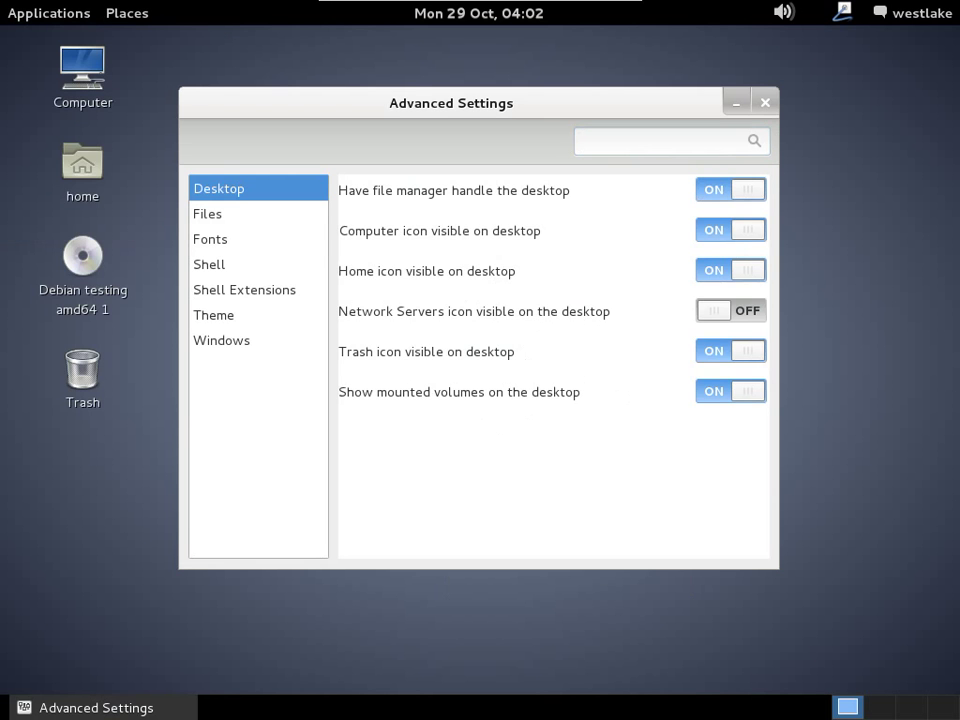
pyautogui.hotkey('alt', 'F4')
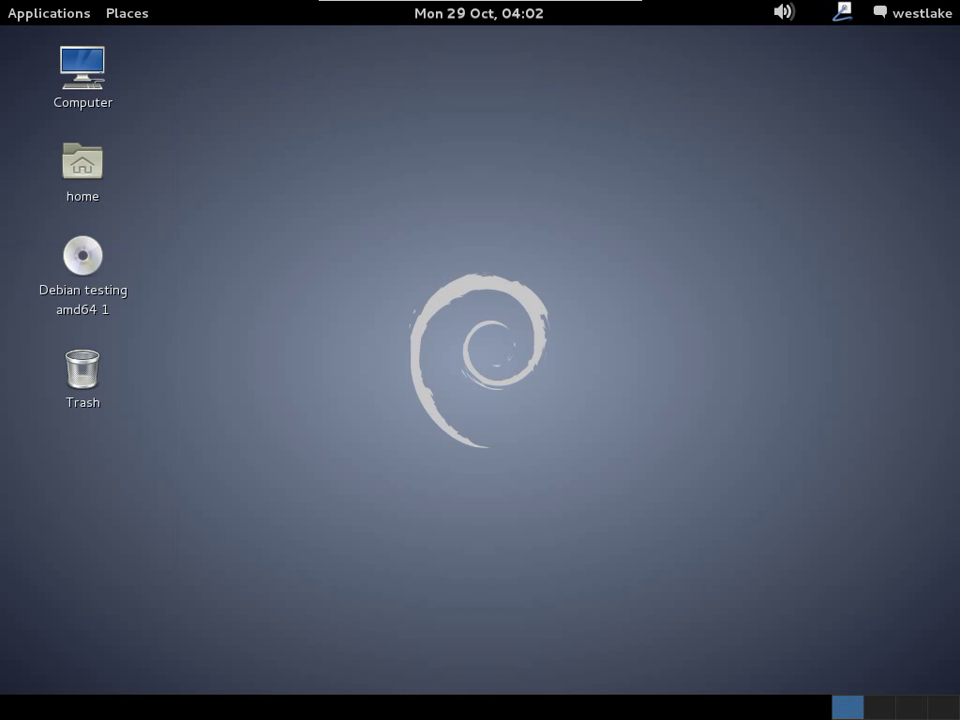
pyautogui.hotkey('alt', 'F1')
# Add a Calculator launcher from Applications > Accessories to the desktop.
pyautogui.press('Down')
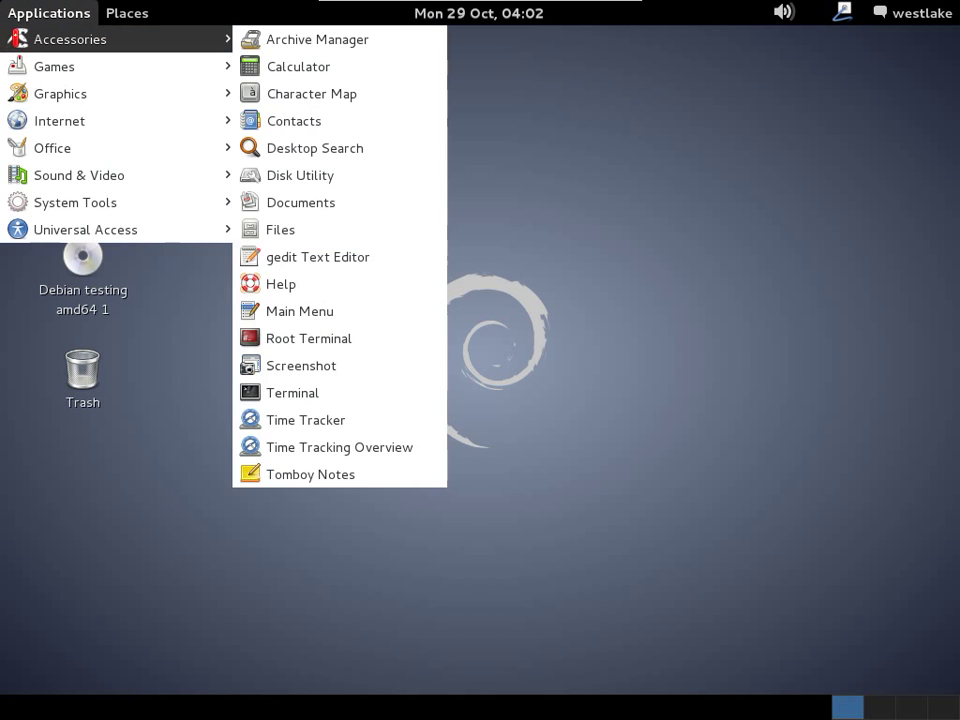
pyautogui.press('Right')
pyautogui.press('Down')
pyautogui.press('Return')
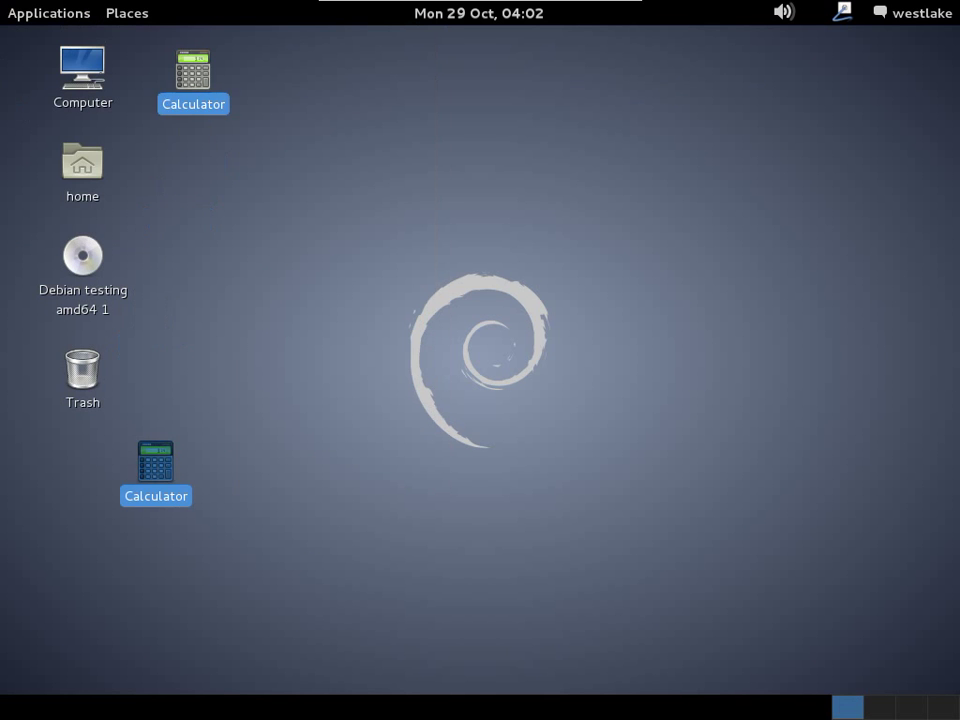
# Drag Desktop Search from Accessories onto the top panel as a launcher.
pyautogui.hotkey('alt', 'F1')
pyautogui.press('Down')
pyautogui.press('Right')
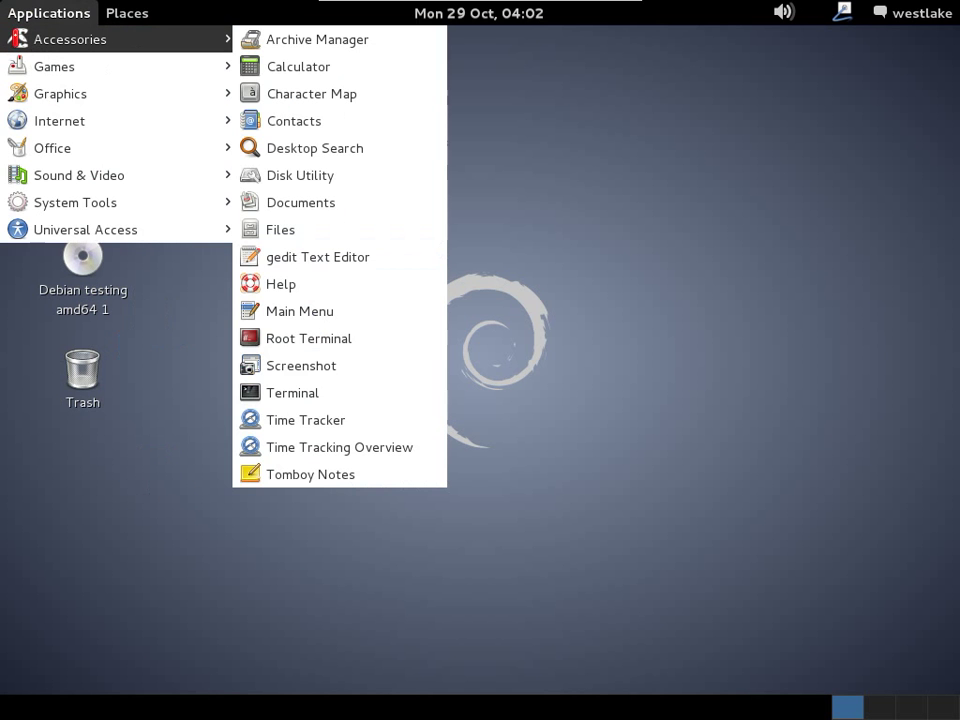
pyautogui.press('Down')
pyautogui.moveTo(298, 66); pyautogui.dragTo(229, 75)
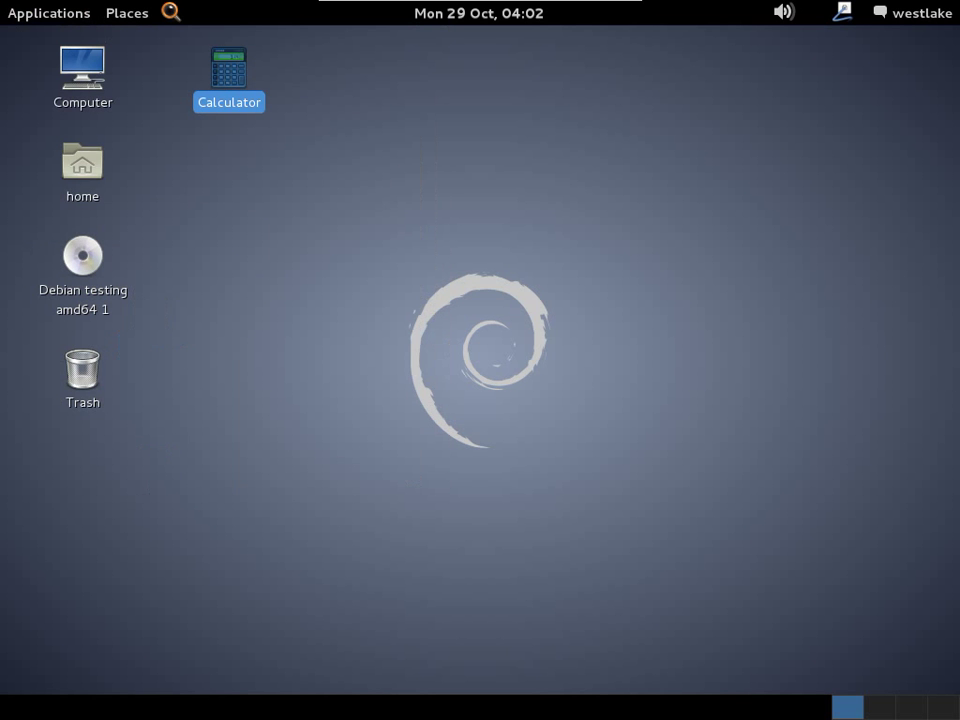
pyautogui.press('Return')
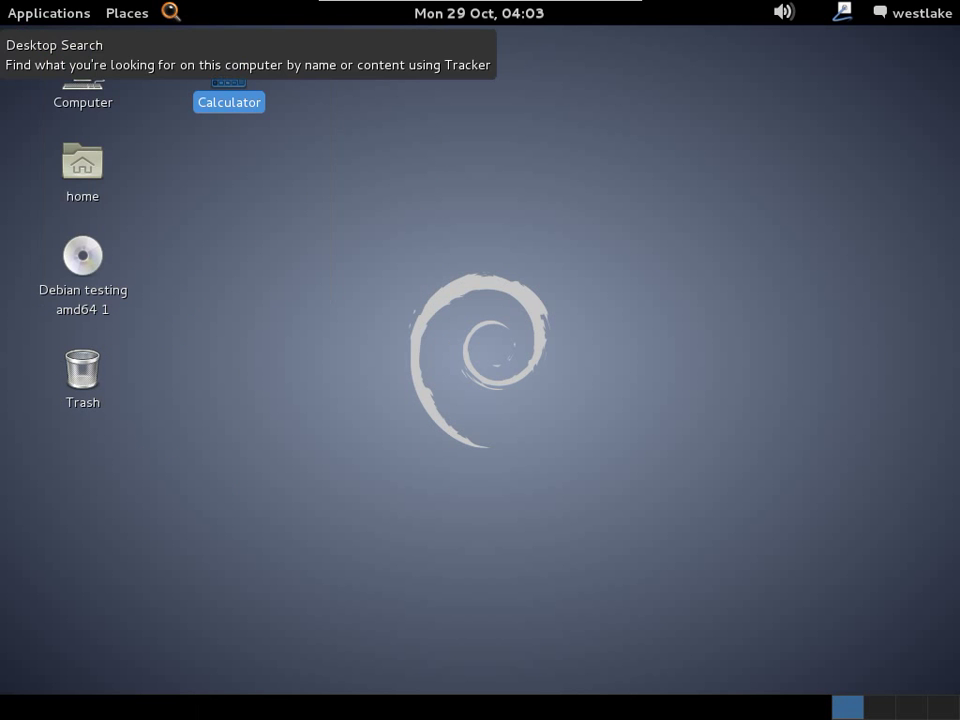
# Test Desktop Search from its new panel launcher and close its window.
pyautogui.click(171, 12)
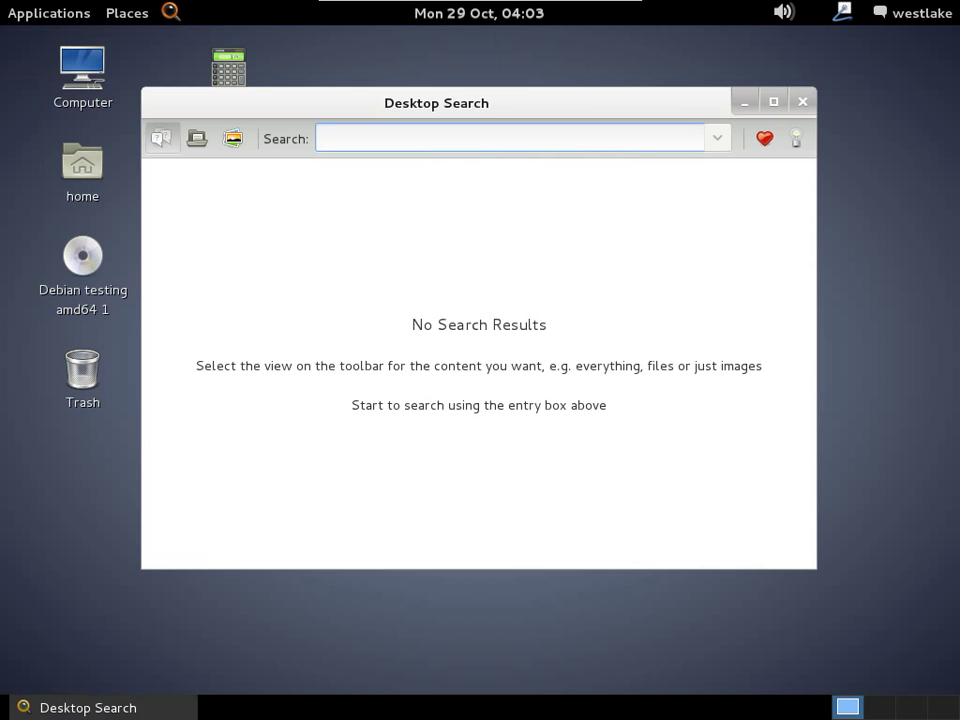
pyautogui.click(802, 101)
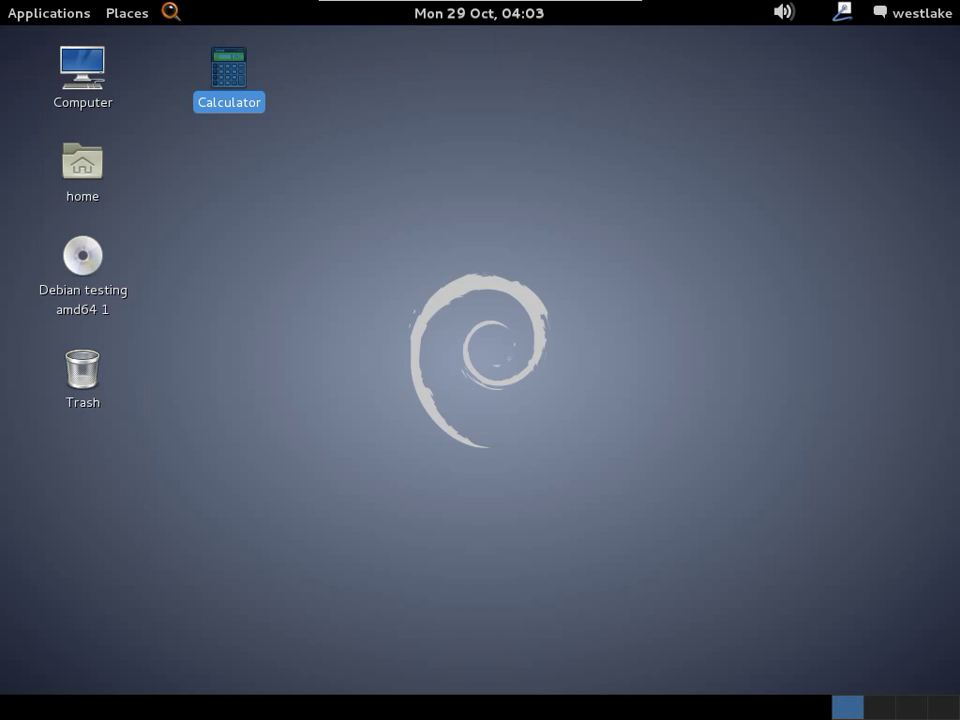
pyautogui.click(48, 12)
pyautogui.moveTo(75, 202)
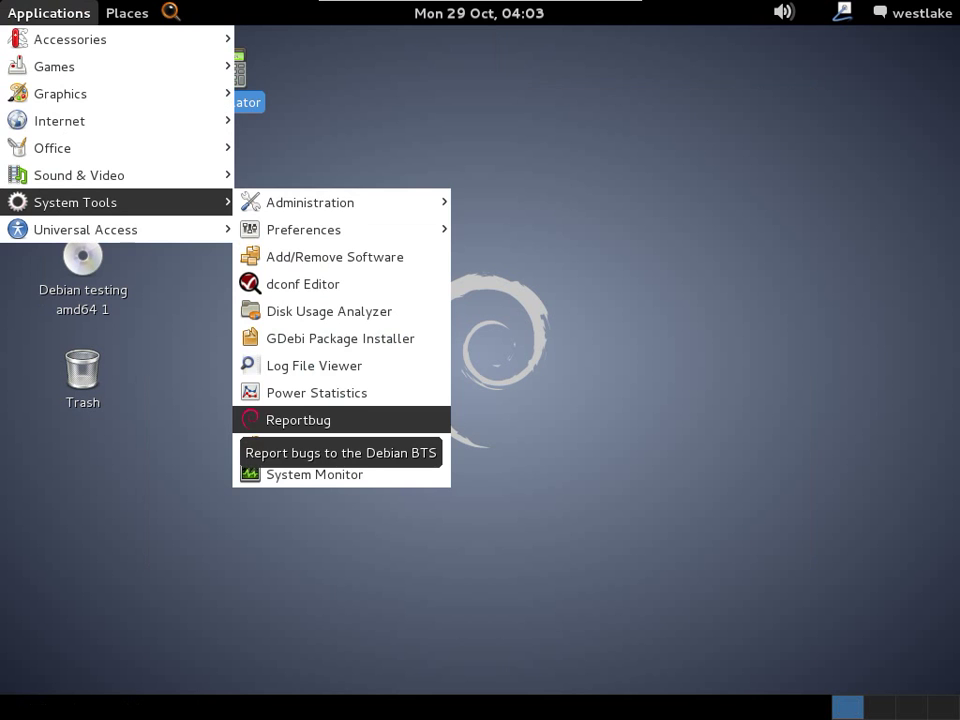
# Start Synaptic from System Tools > Administration, authenticate with the root password, dismiss the introduction.
pyautogui.moveTo(310, 202)
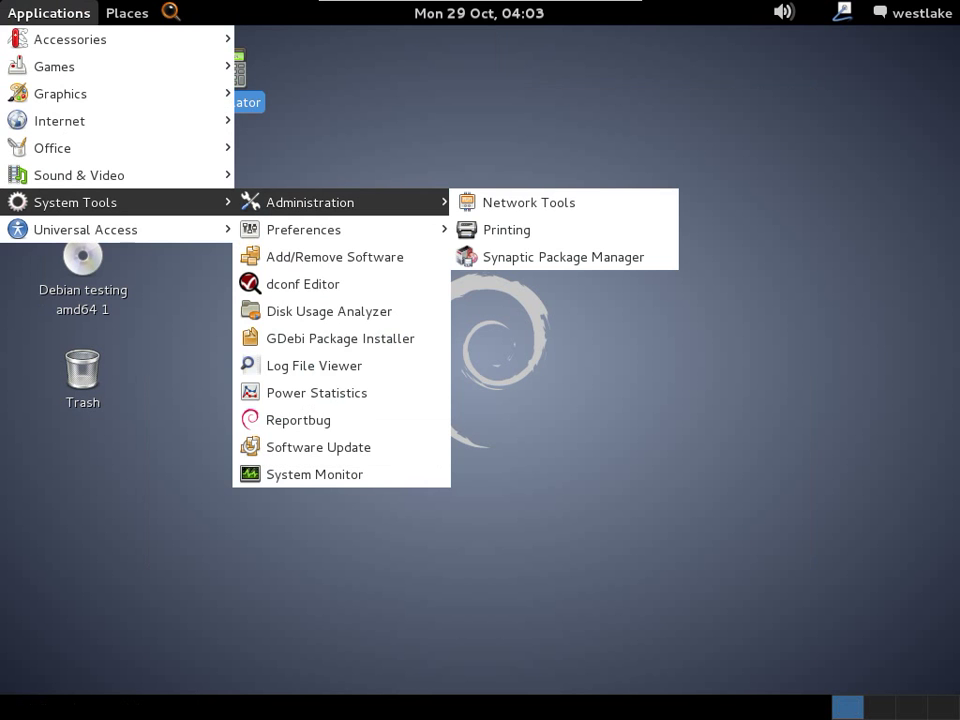
pyautogui.click(563, 256)
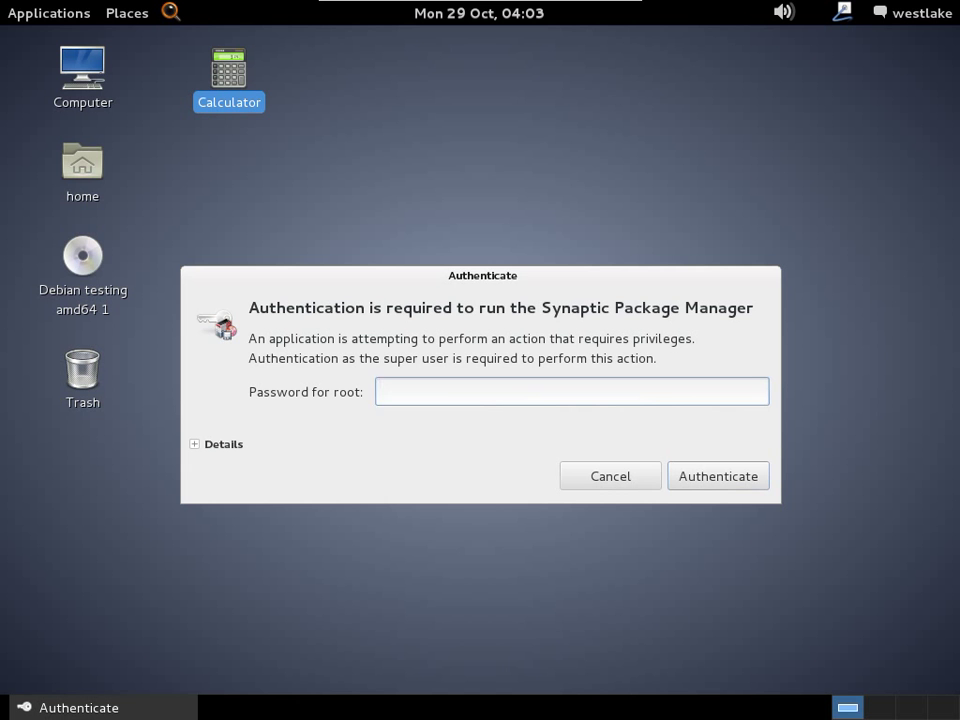
pyautogui.write('********')
pyautogui.press('Return')
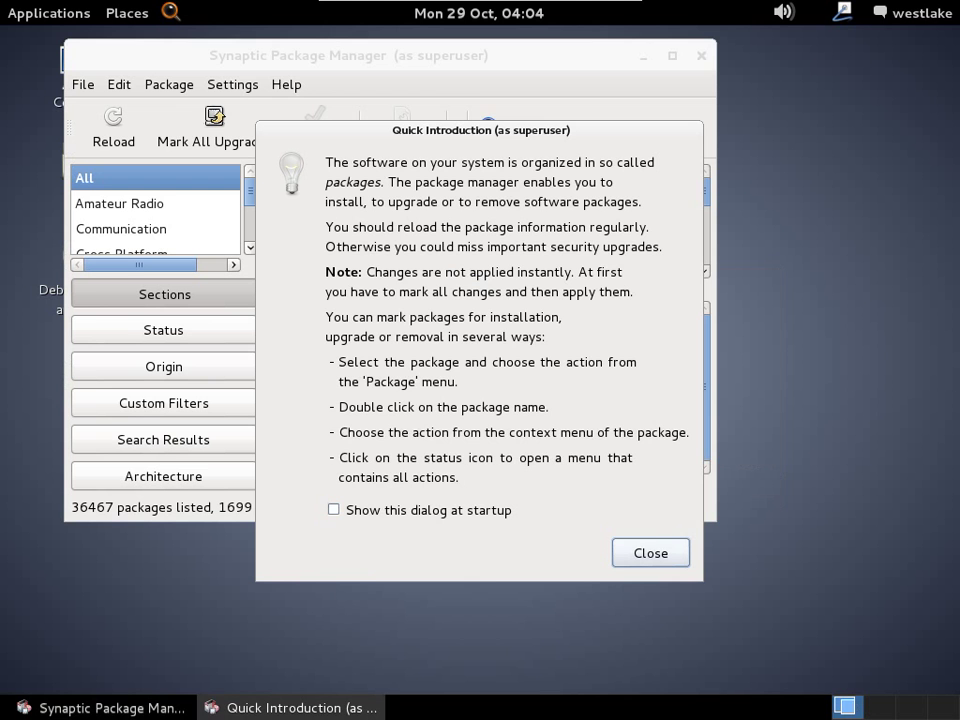
pyautogui.press('Return')
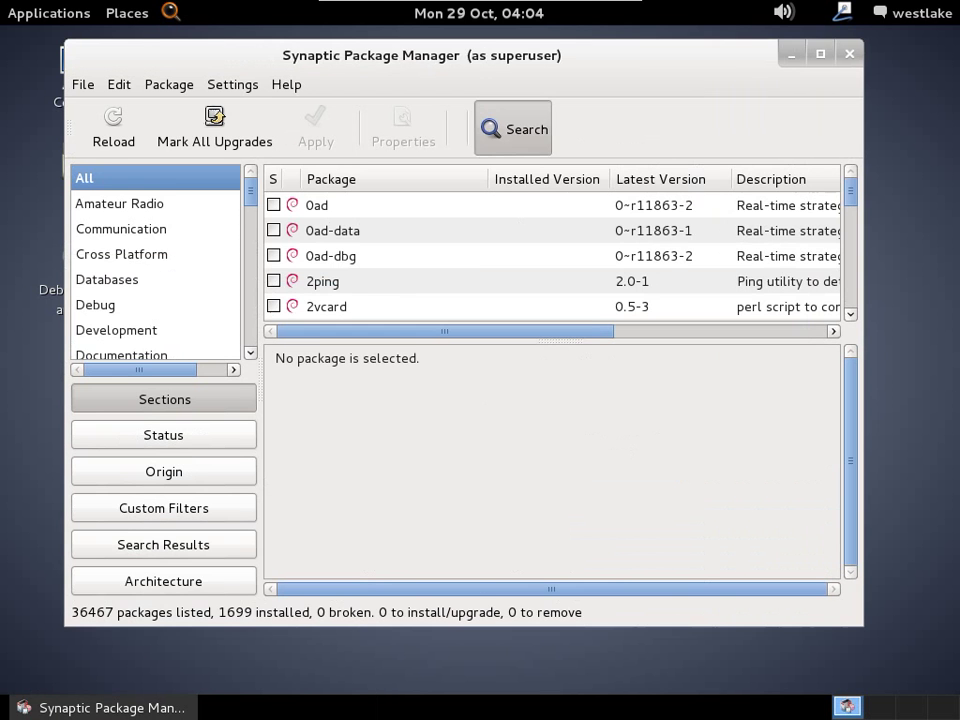
# Search the packages for medit and mark it for installation.
pyautogui.click(514, 128)
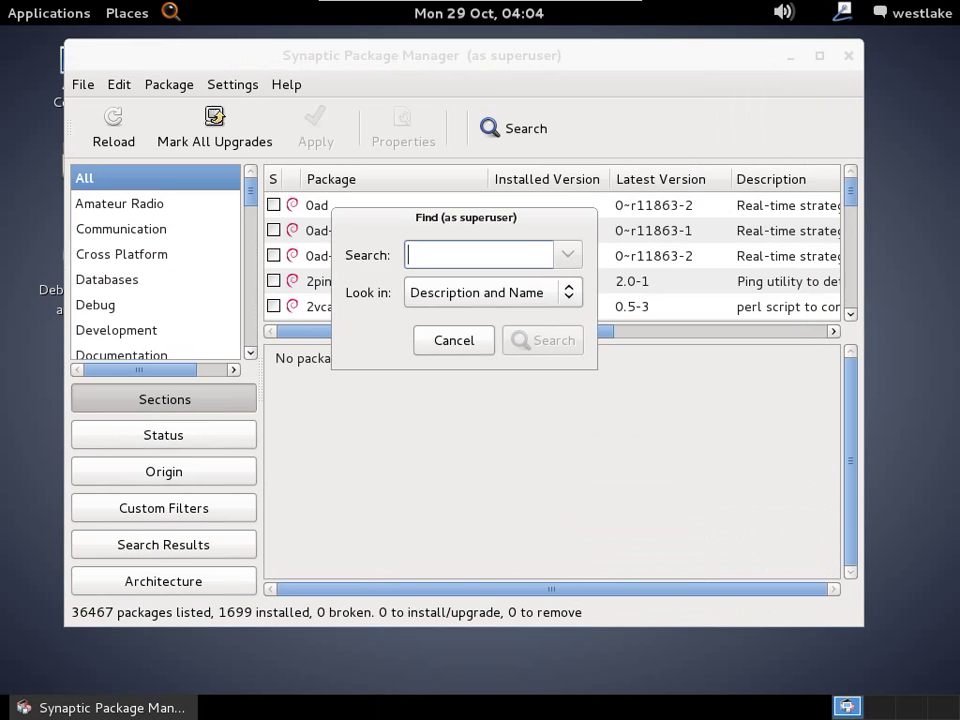
pyautogui.write('me')
pyautogui.press('Return')
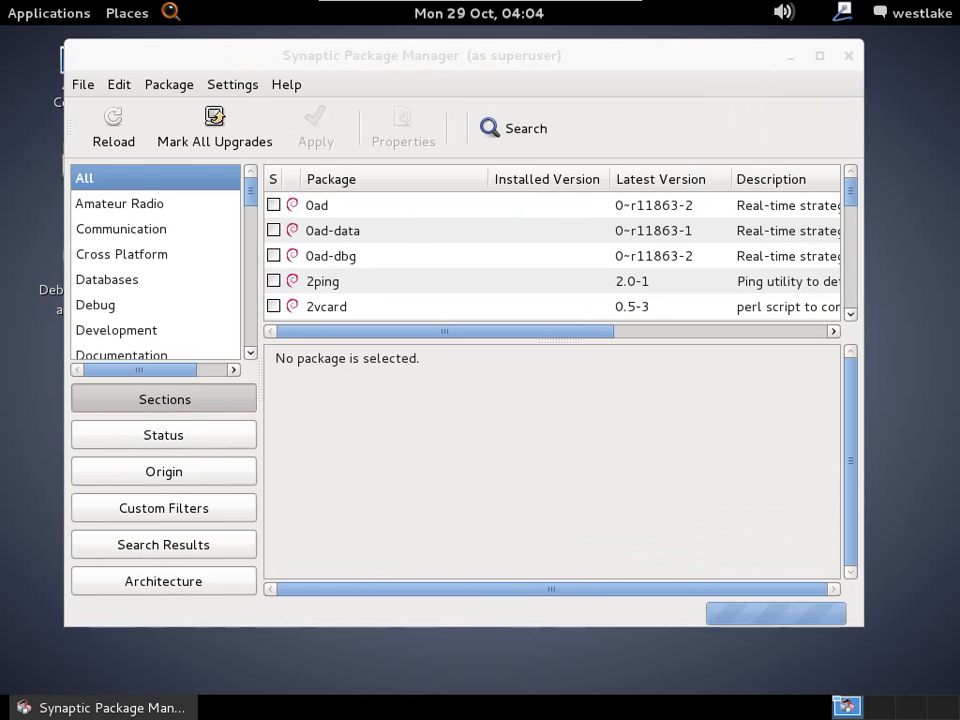
pyautogui.click(322, 306)
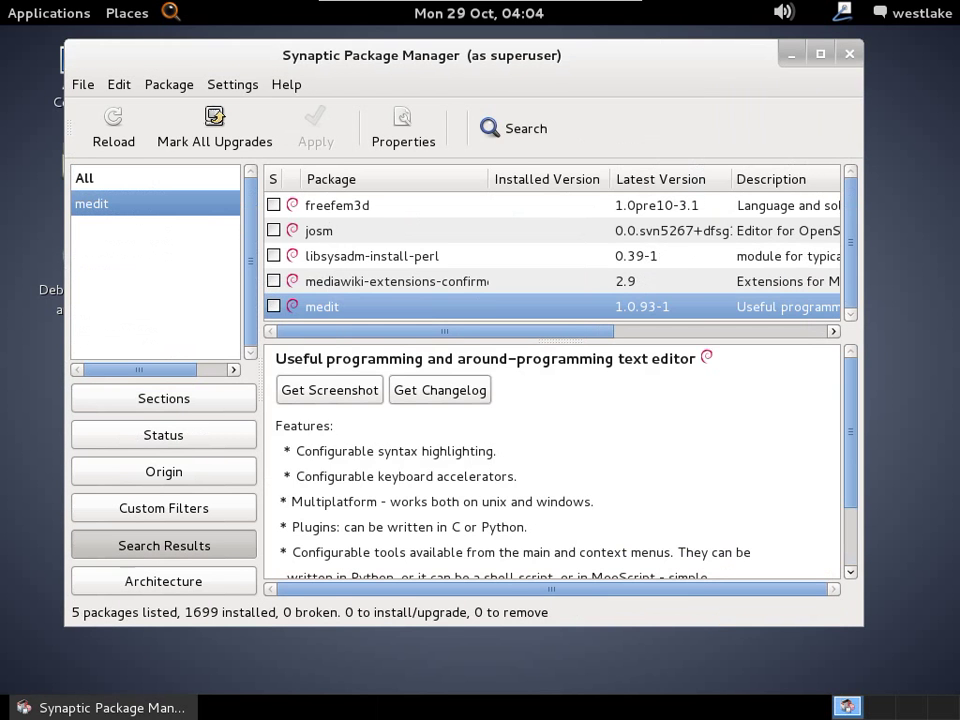
pyautogui.click(273, 306)
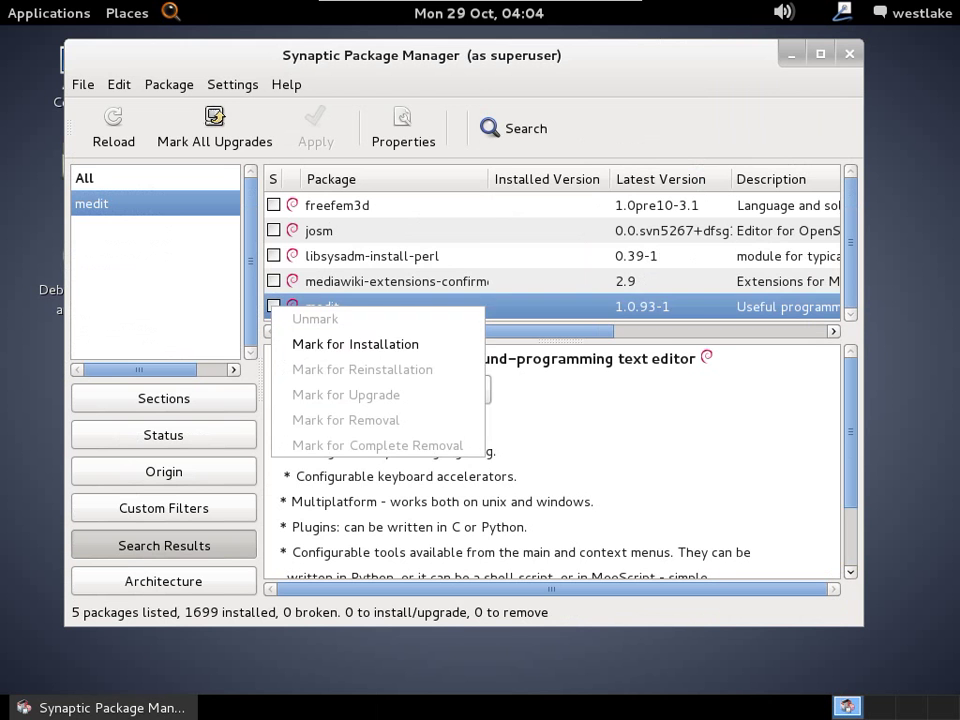
pyautogui.click(355, 343)
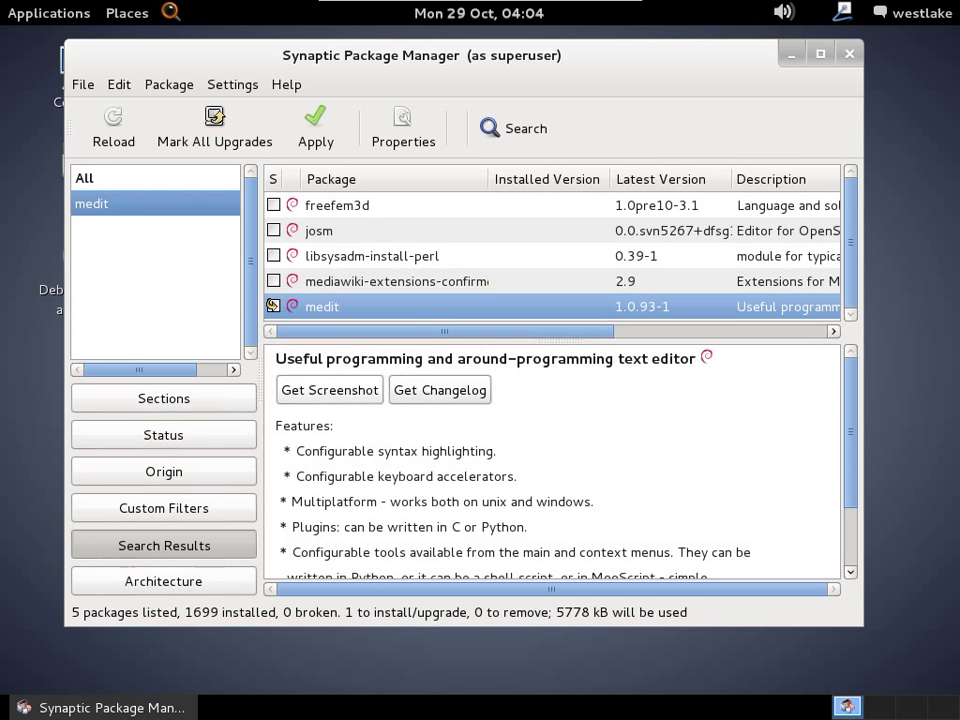
# View medit's screenshot and changelog, then filter the package list by architecture.
pyautogui.click(329, 390)
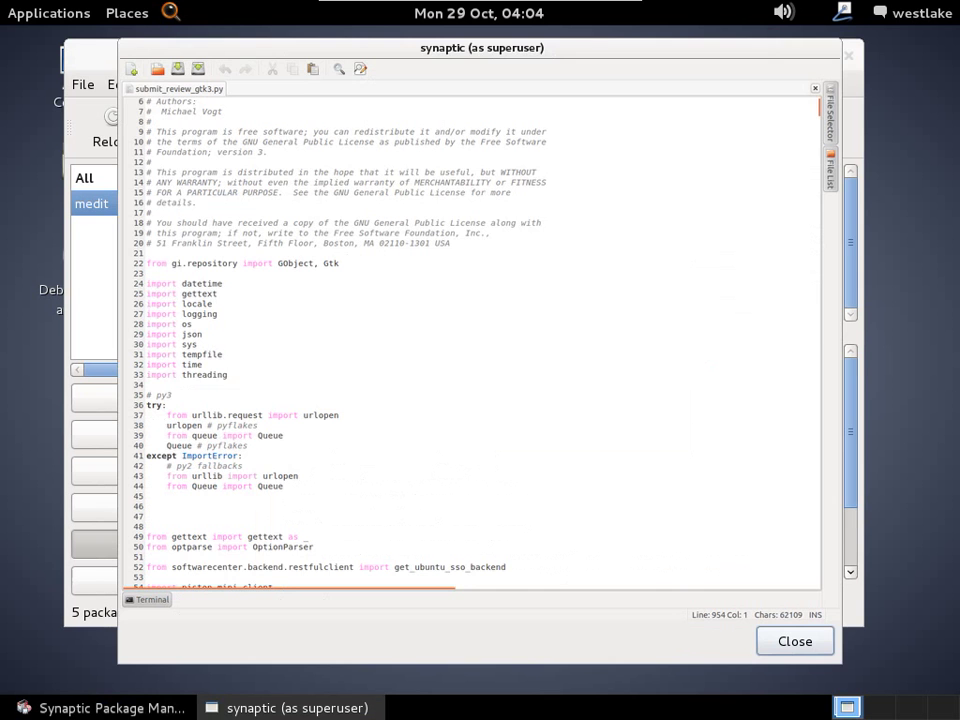
pyautogui.press('Return')
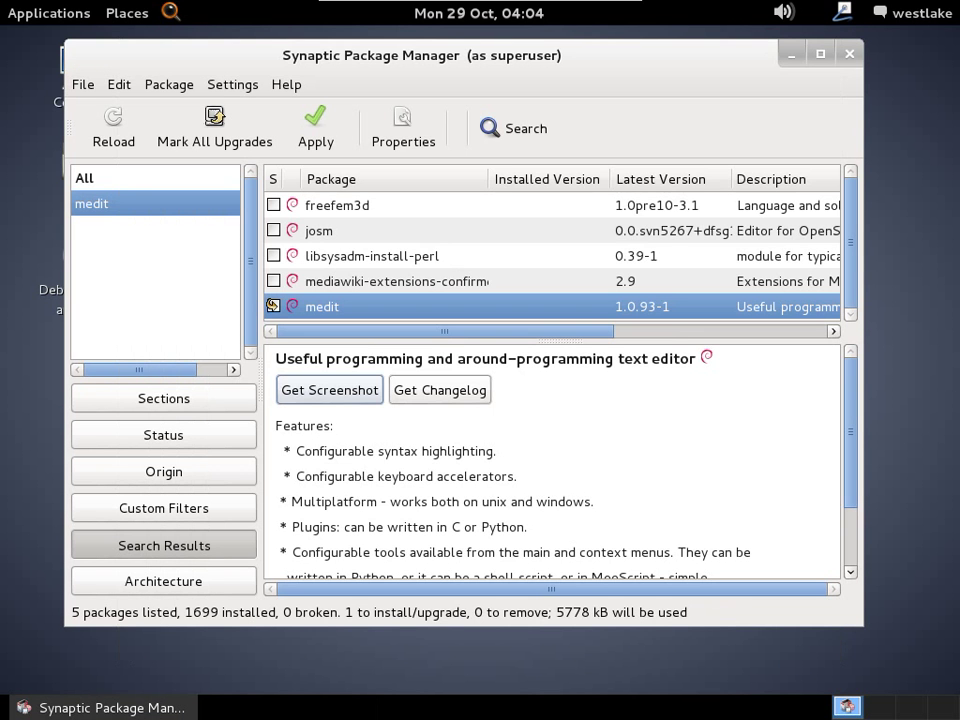
pyautogui.press('Tab')
pyautogui.press('Return')
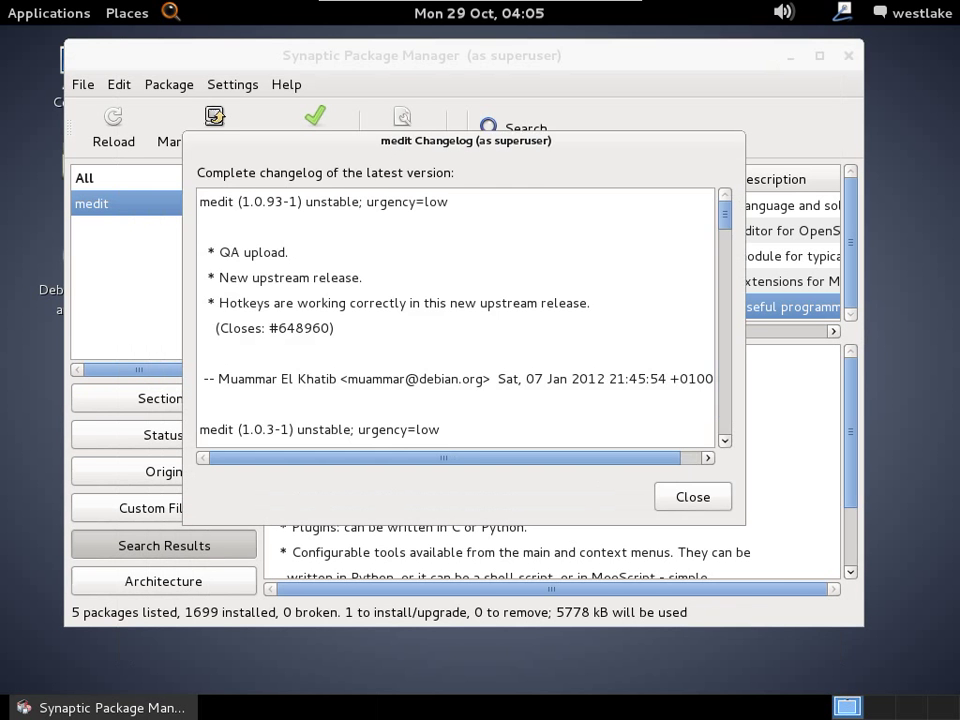
pyautogui.scroll(-6, 456, 315)
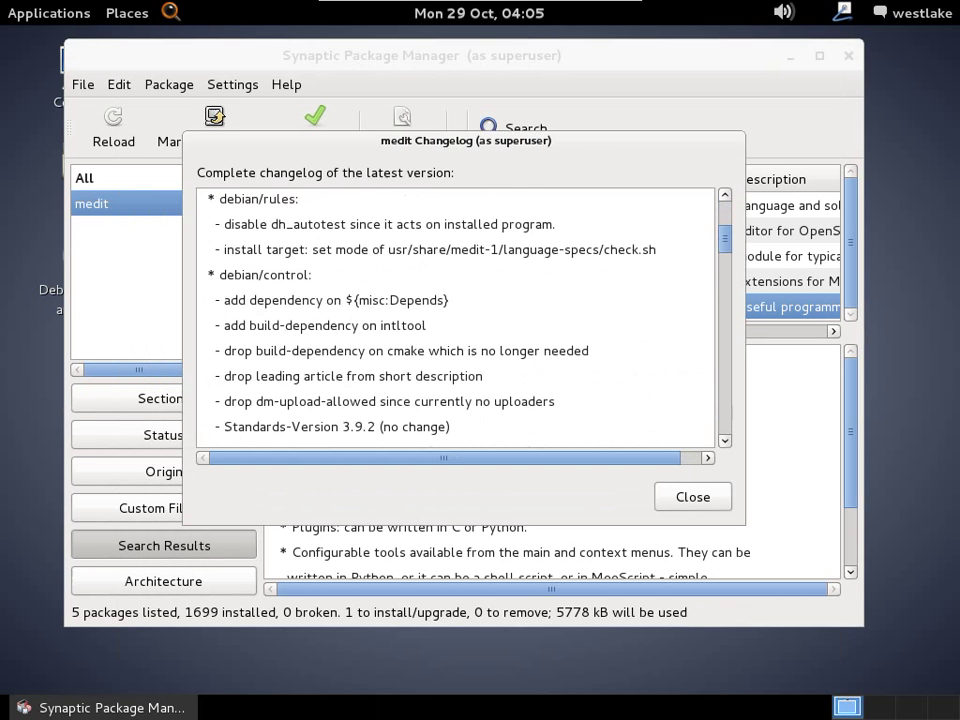
pyautogui.press('Escape')
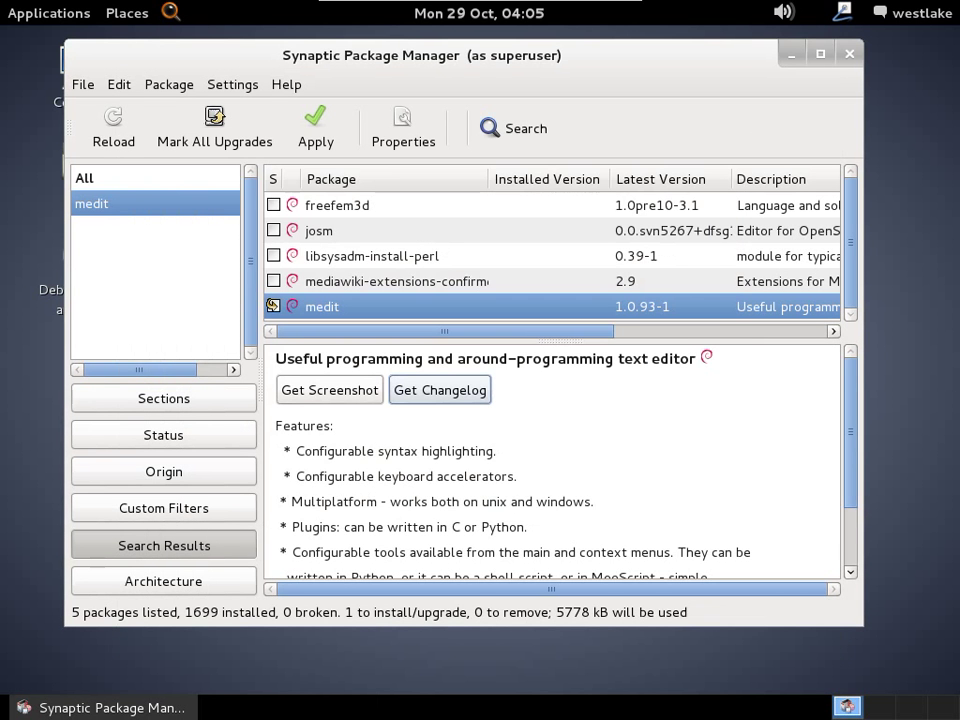
pyautogui.click(164, 581)
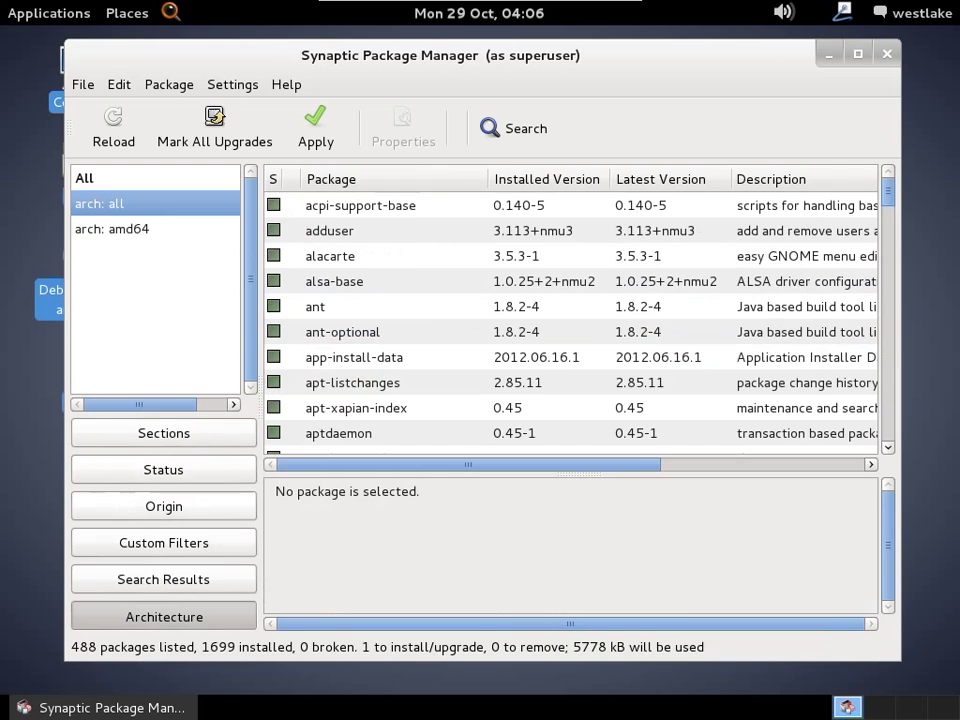
# Filter Synaptic to Marked Changes so only medit shows, then bring up the apply summary for 1 new install.
pyautogui.click(164, 543)
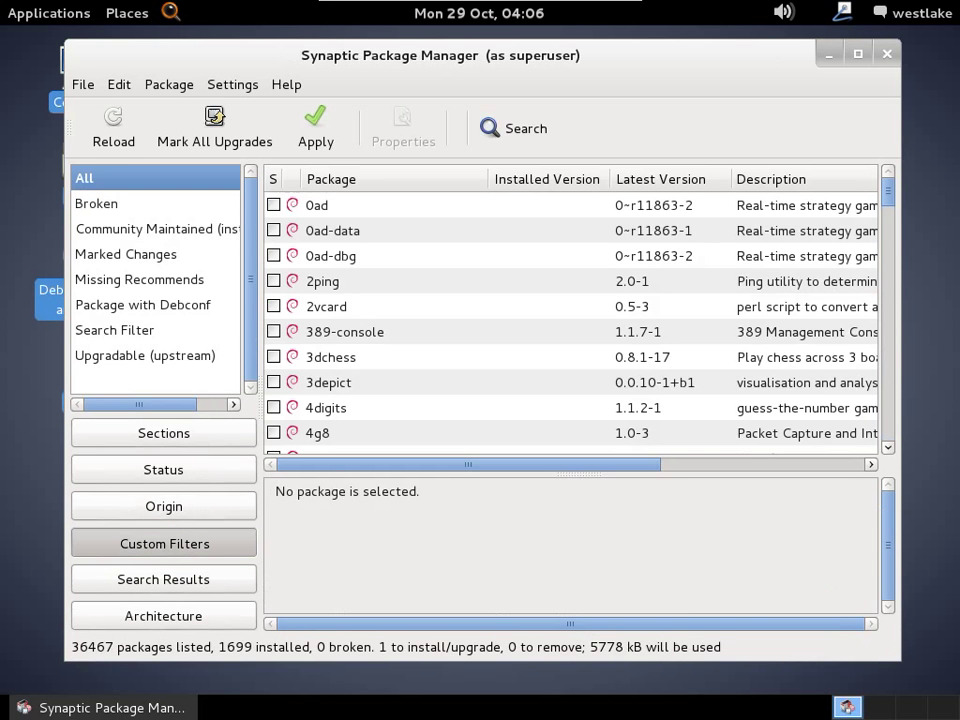
pyautogui.click(126, 254)
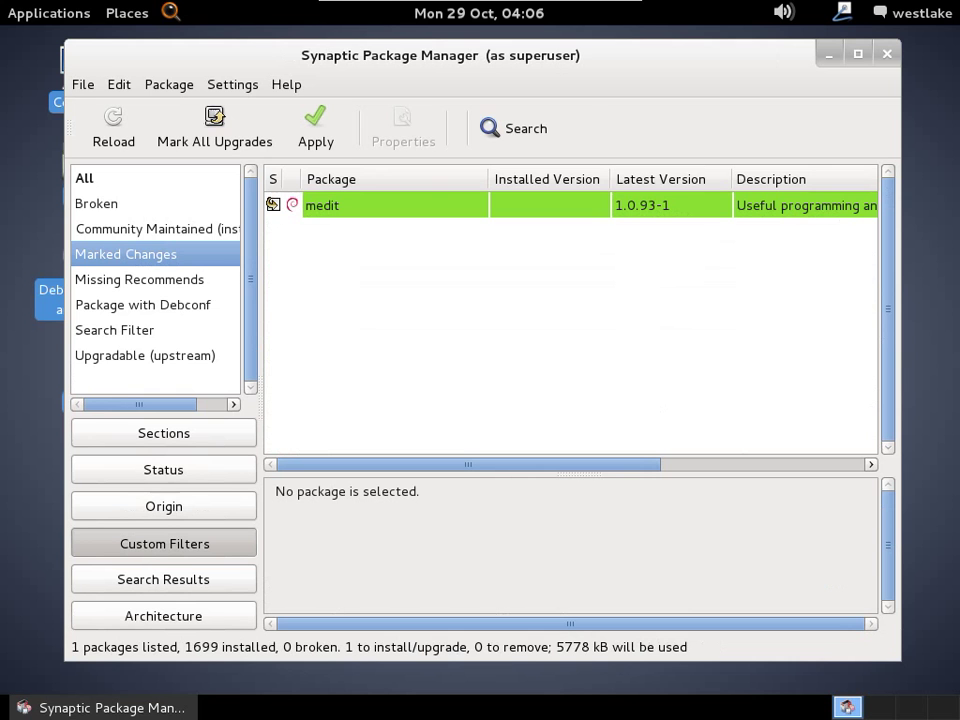
pyautogui.click(316, 128)
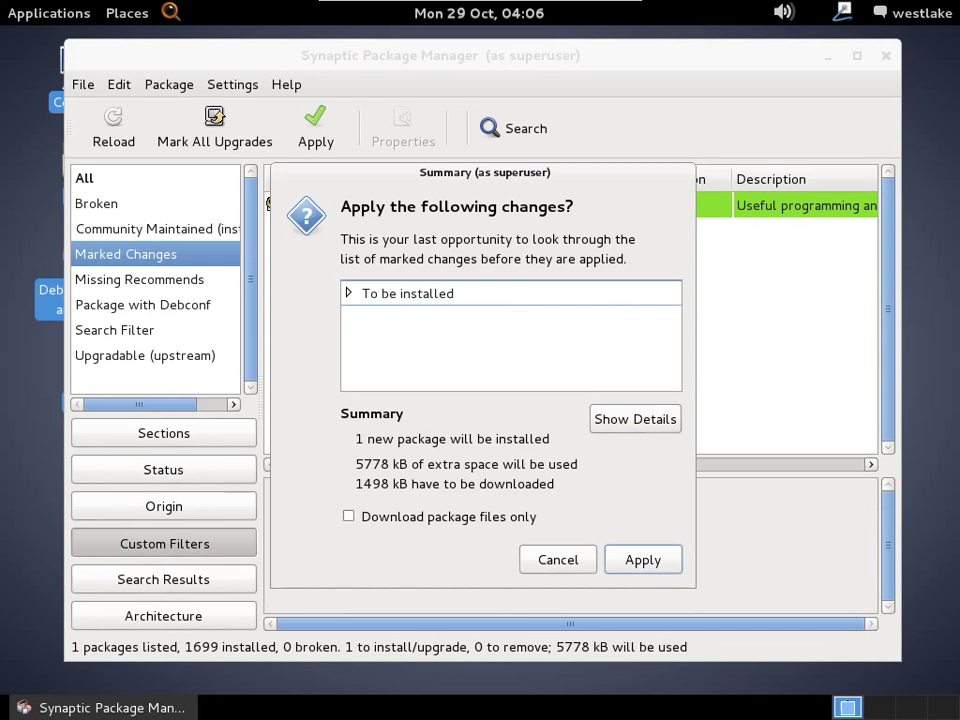
# Review the pending changes and apply the medit install, dismissing the changes-applied notice.
pyautogui.click(348, 293)
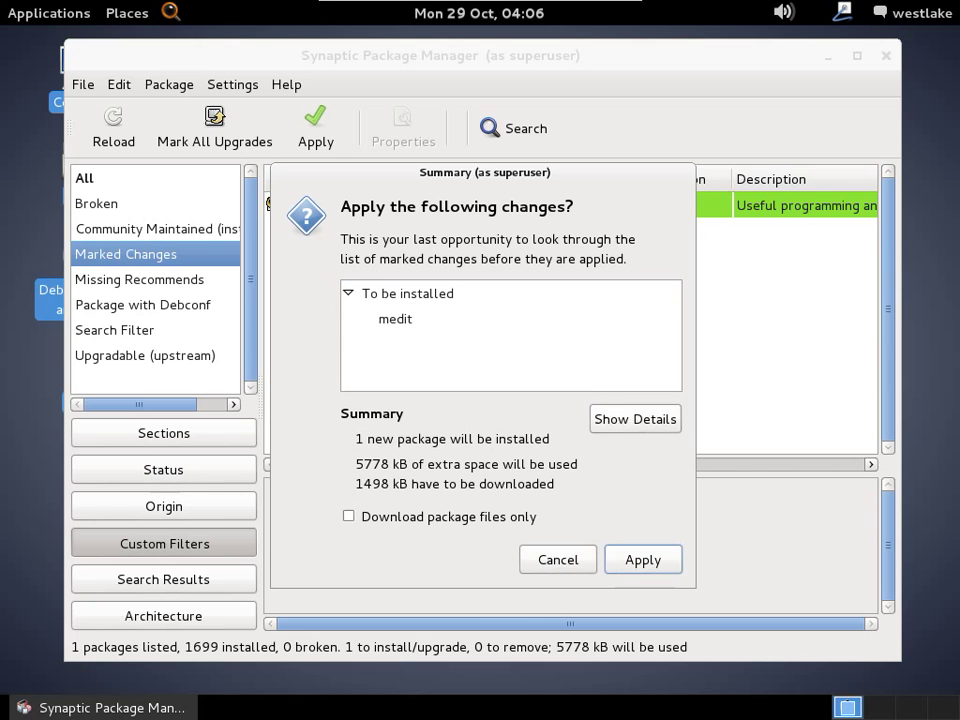
pyautogui.click(635, 419)
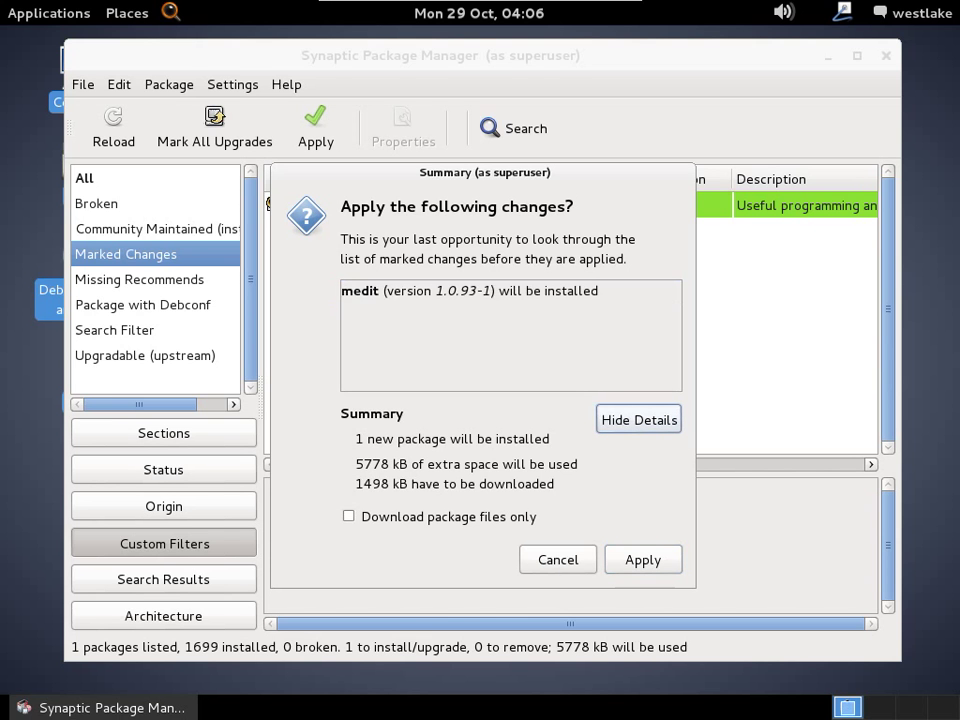
pyautogui.click(639, 419)
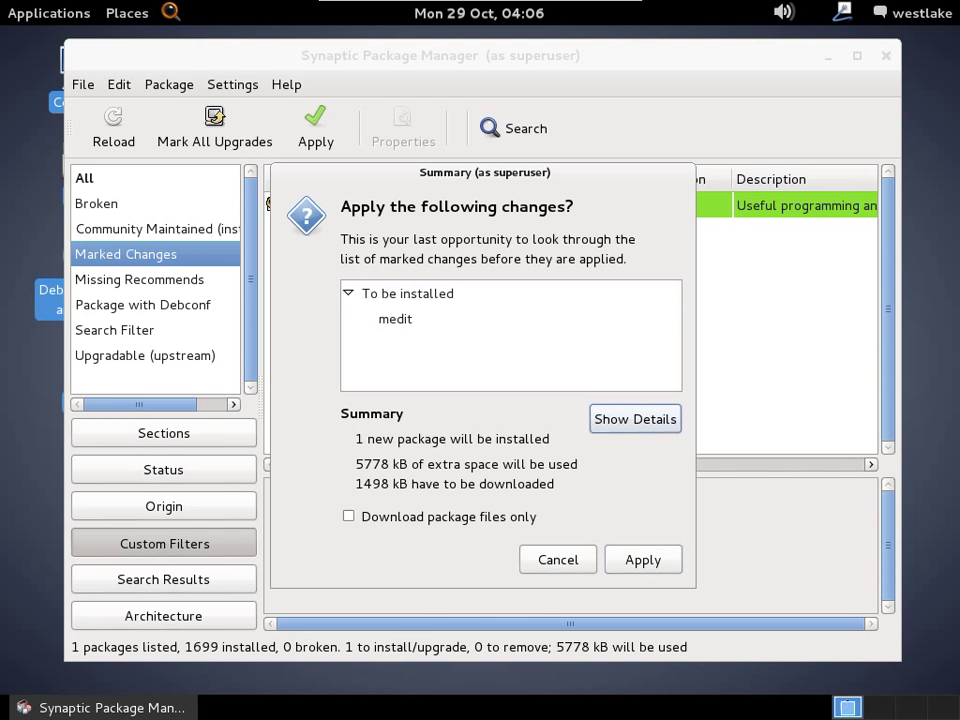
pyautogui.click(643, 560)
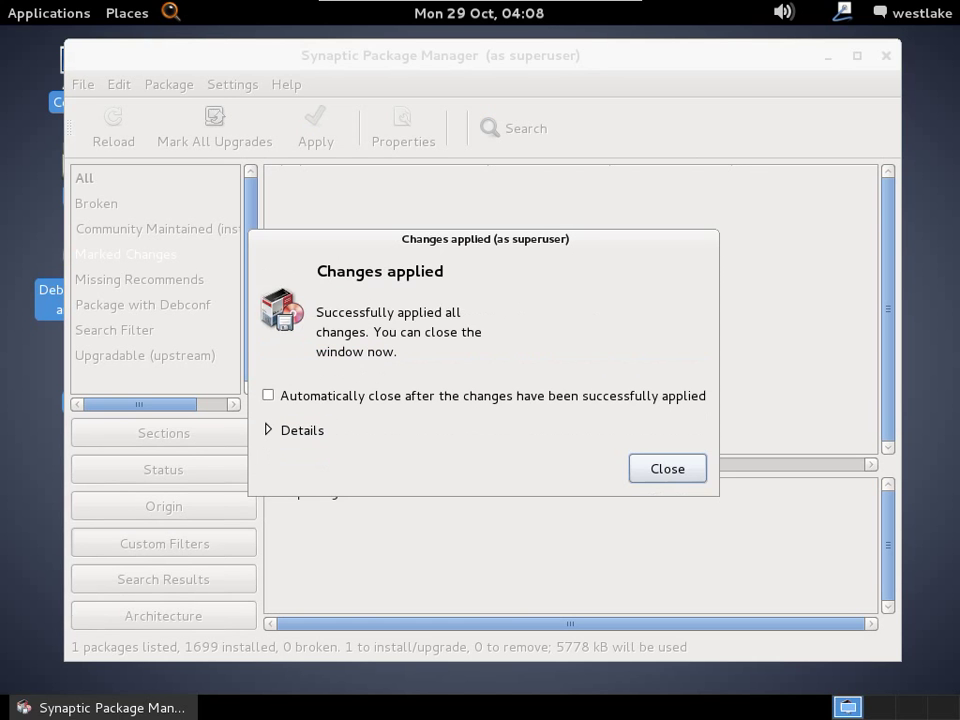
pyautogui.press('Return')
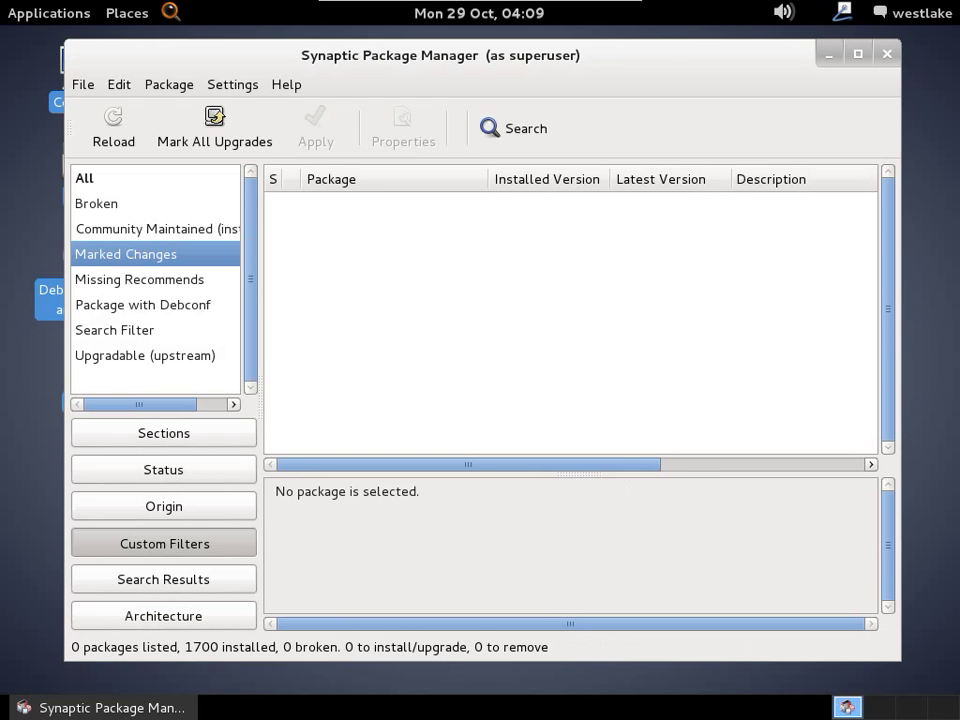
# Quit Synaptic Package Manager from the File menu.
pyautogui.click(83, 84)
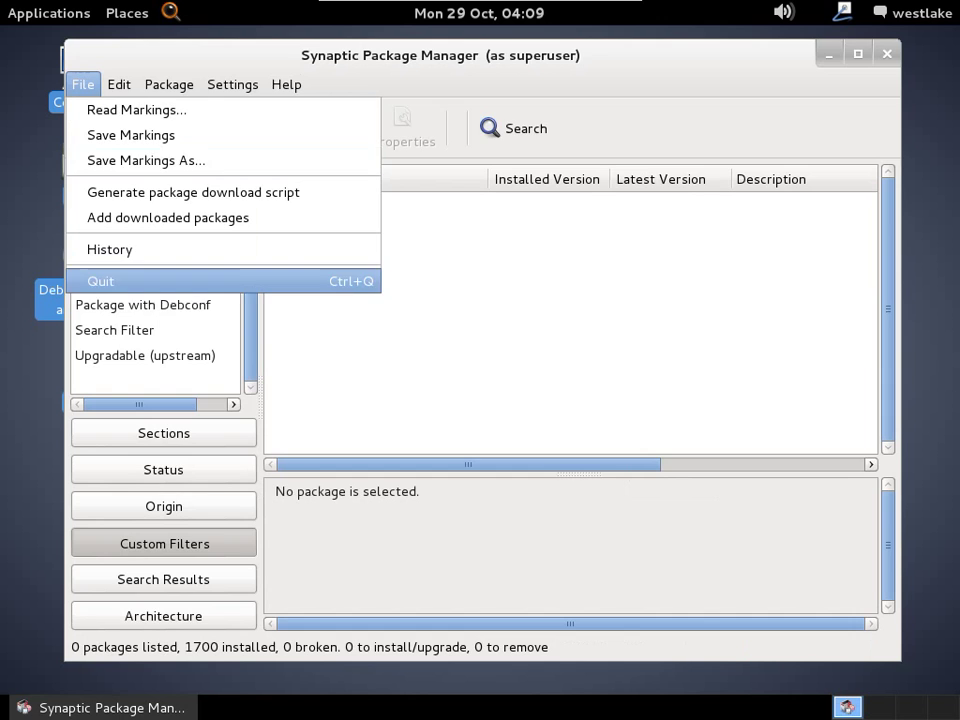
pyautogui.click(100, 281)
pyautogui.click(48, 13)
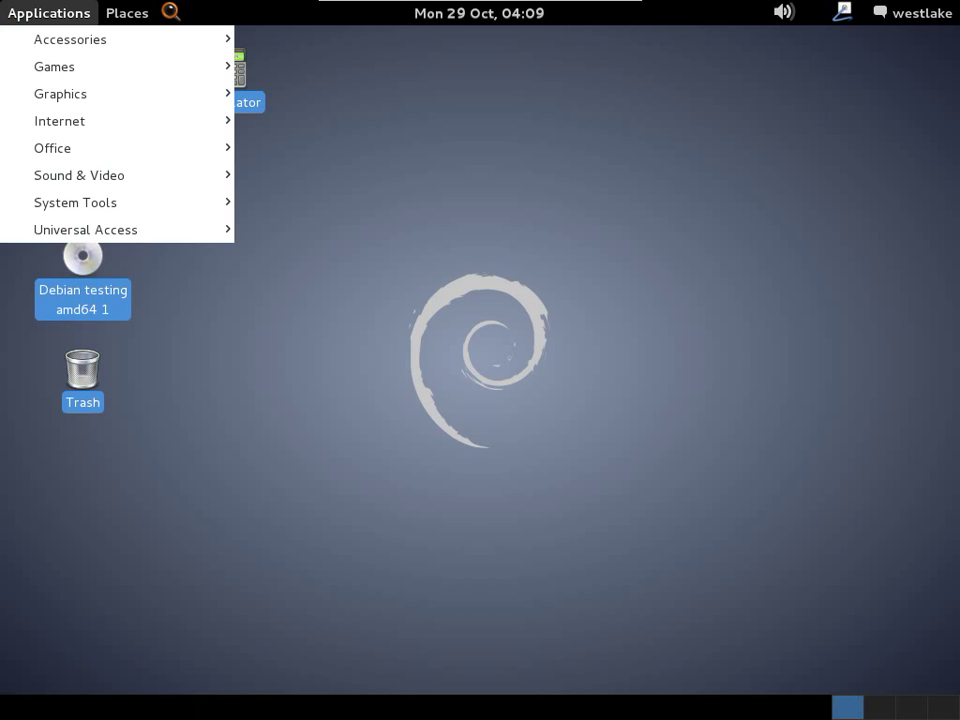
# Launch the medit text editor from Applications > Accessories.
pyautogui.moveTo(60, 93)
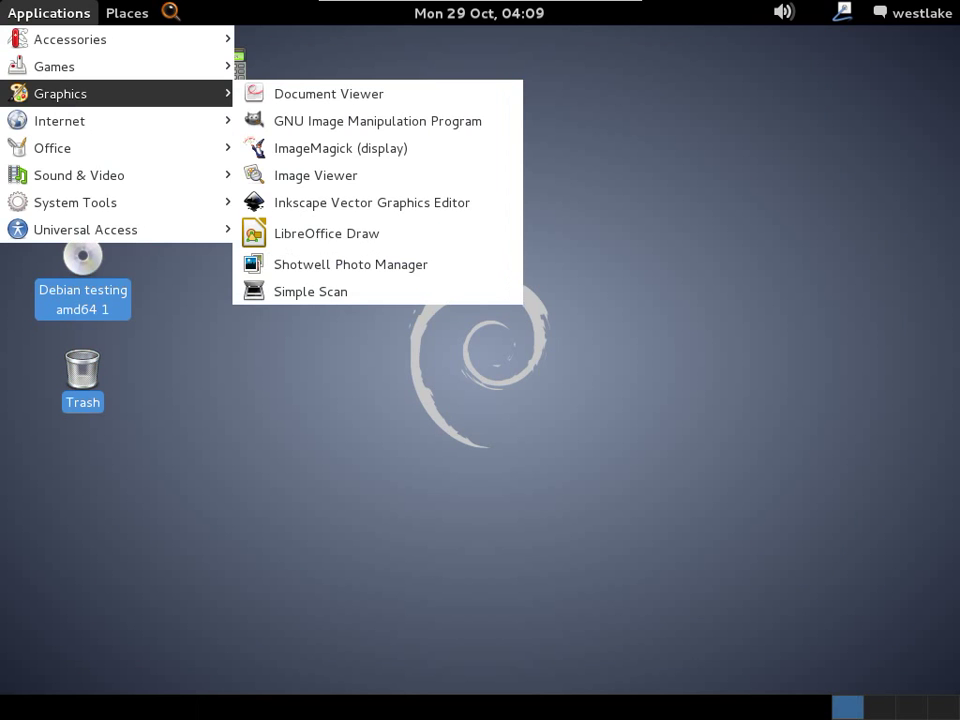
pyautogui.moveTo(60, 147)
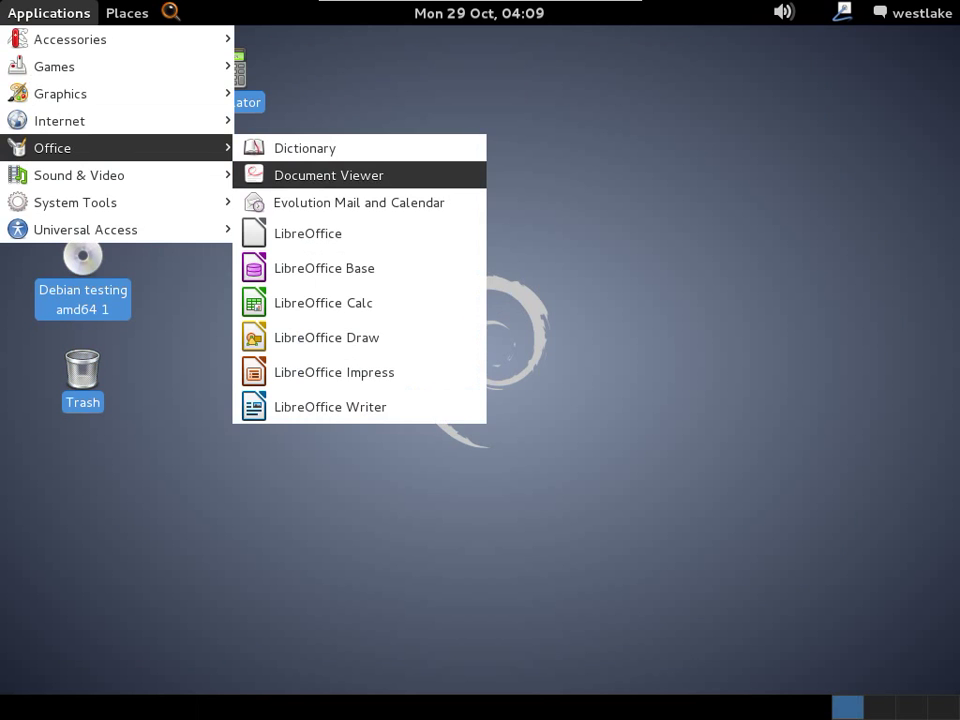
pyautogui.moveTo(70, 39)
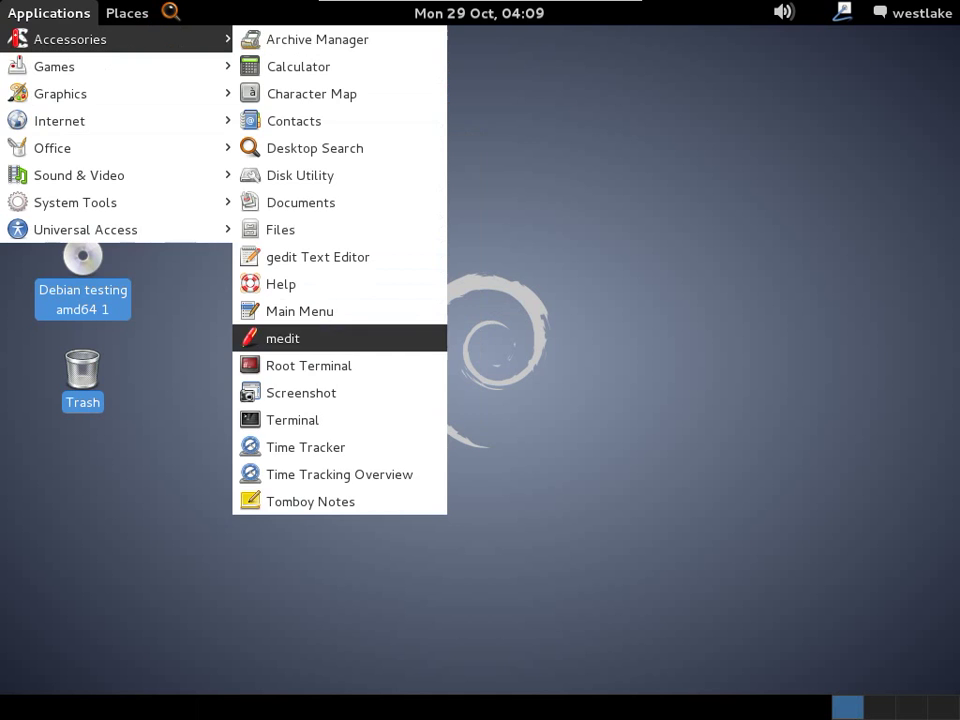
pyautogui.click(283, 338)
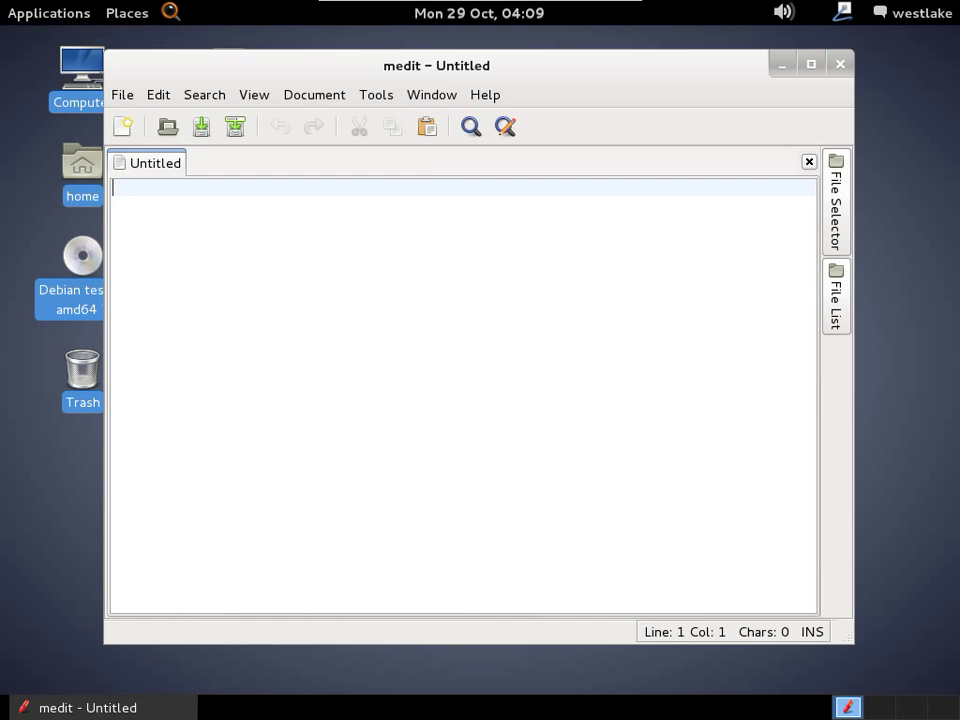
# Create two more blank documents in medit and turn on Show Line Numbers.
pyautogui.click(121, 94)
pyautogui.click(140, 120)
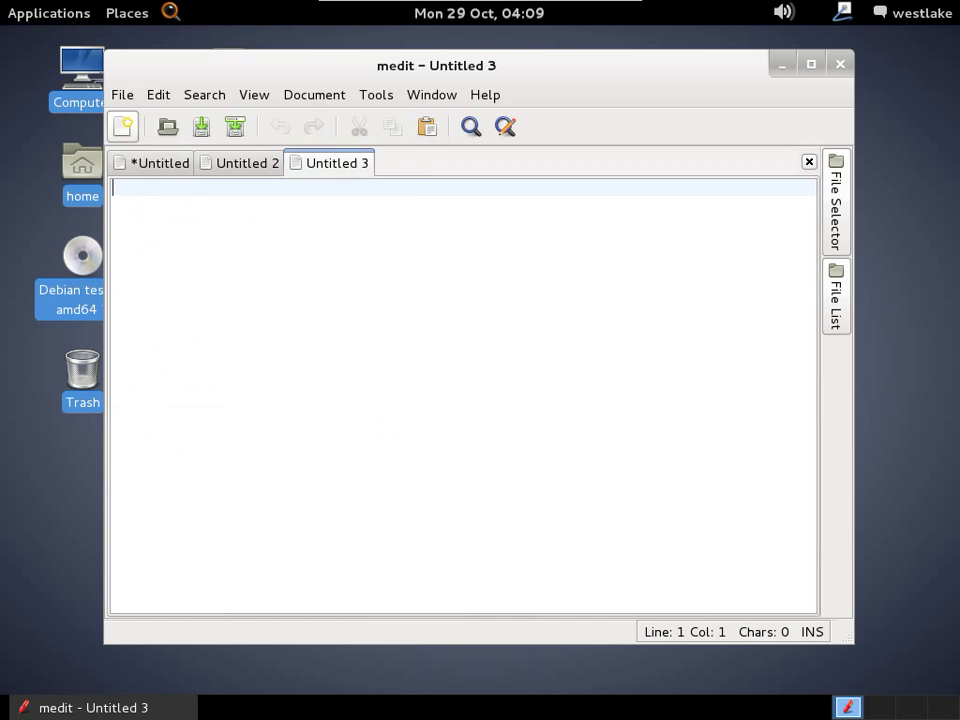
pyautogui.click(254, 94)
pyautogui.moveTo(296, 145)
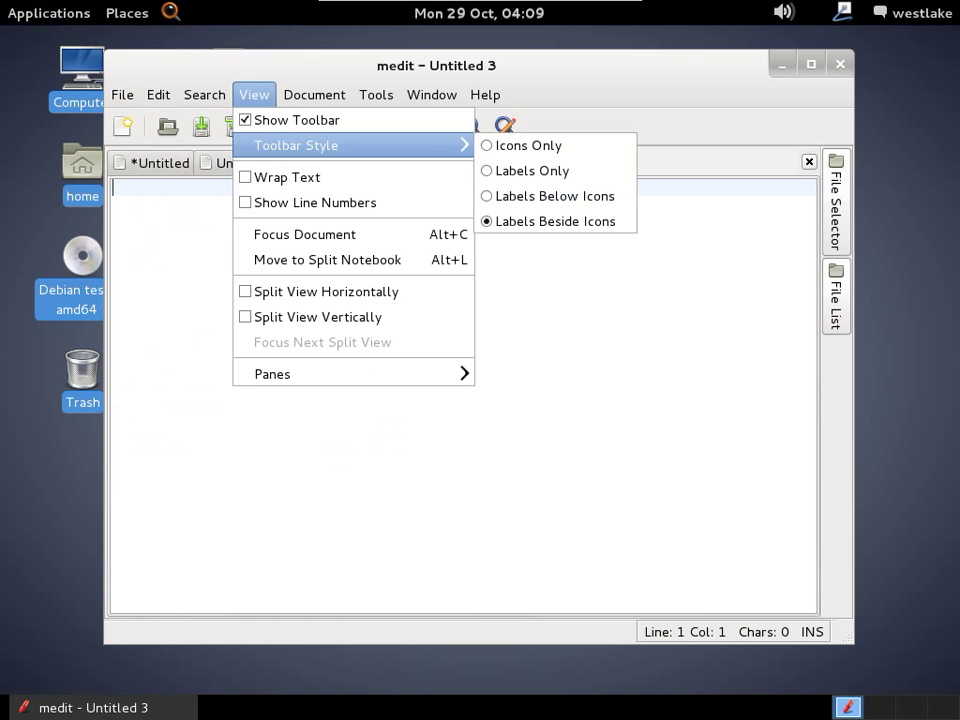
pyautogui.press('Down')
pyautogui.press('Down')
pyautogui.press('Return')
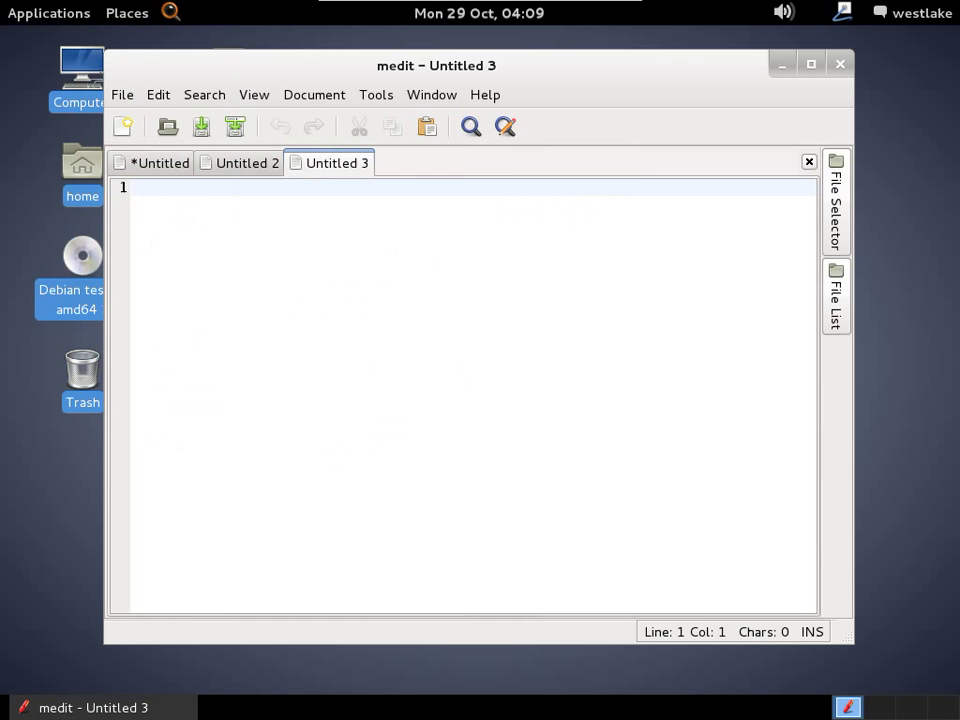